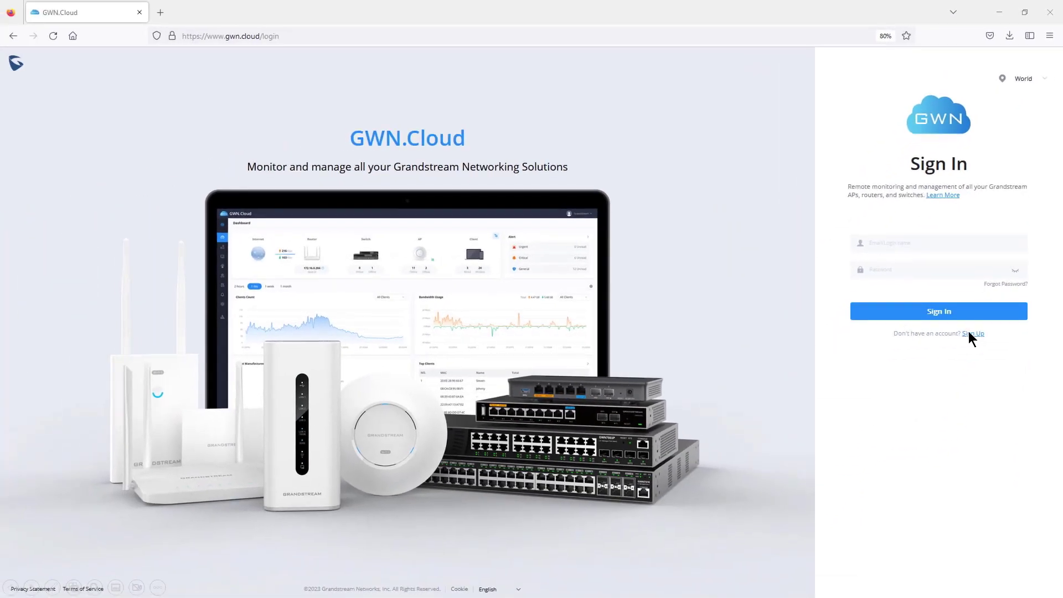
Sign in to GWN.Cloud and open the 'default' network selector to list the networks.
left_click(872, 508)
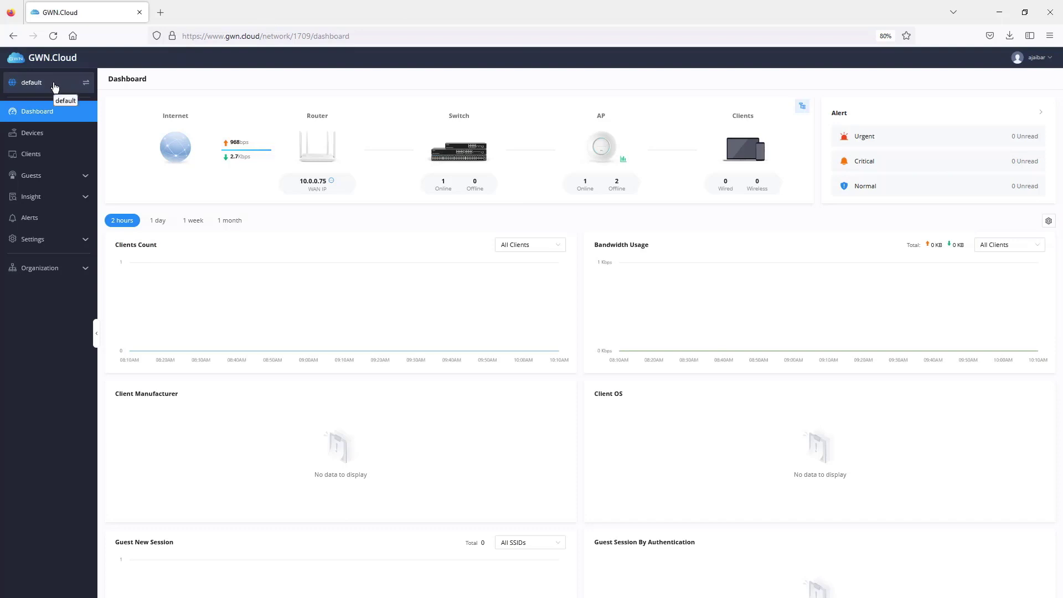
left_click(55, 84)
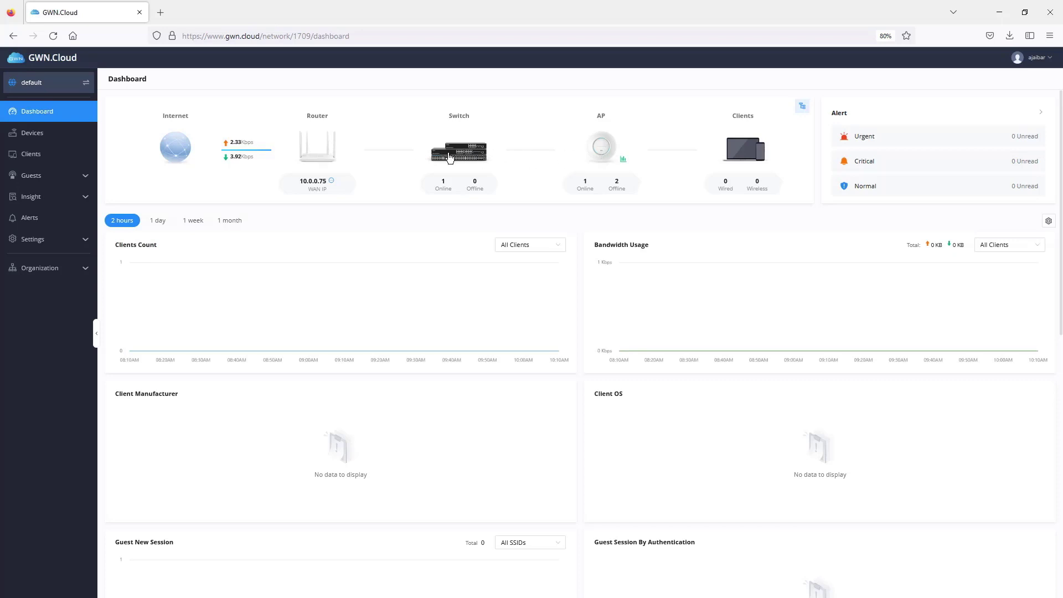
View the CallCenter Floor 1 GWN7600's configuration page, then return to the Devices list.
left_click(34, 138)
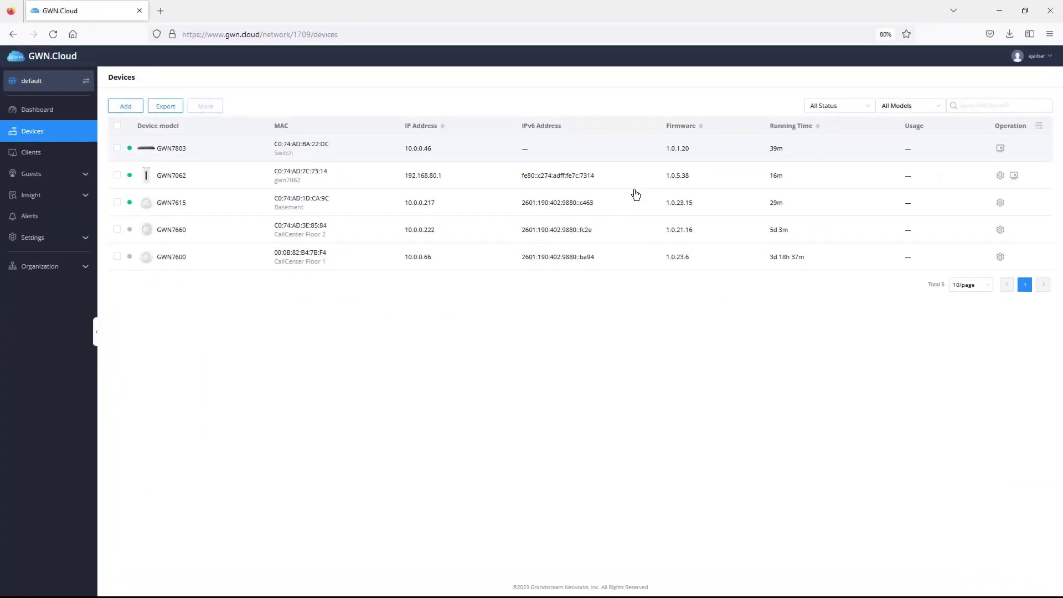
left_click(1000, 258)
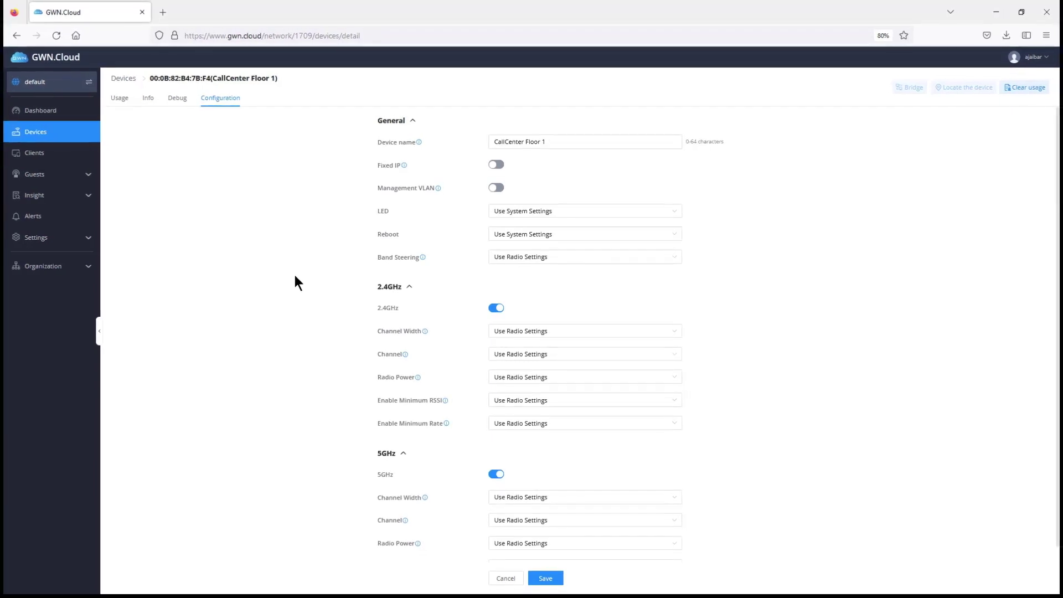
left_click(47, 134)
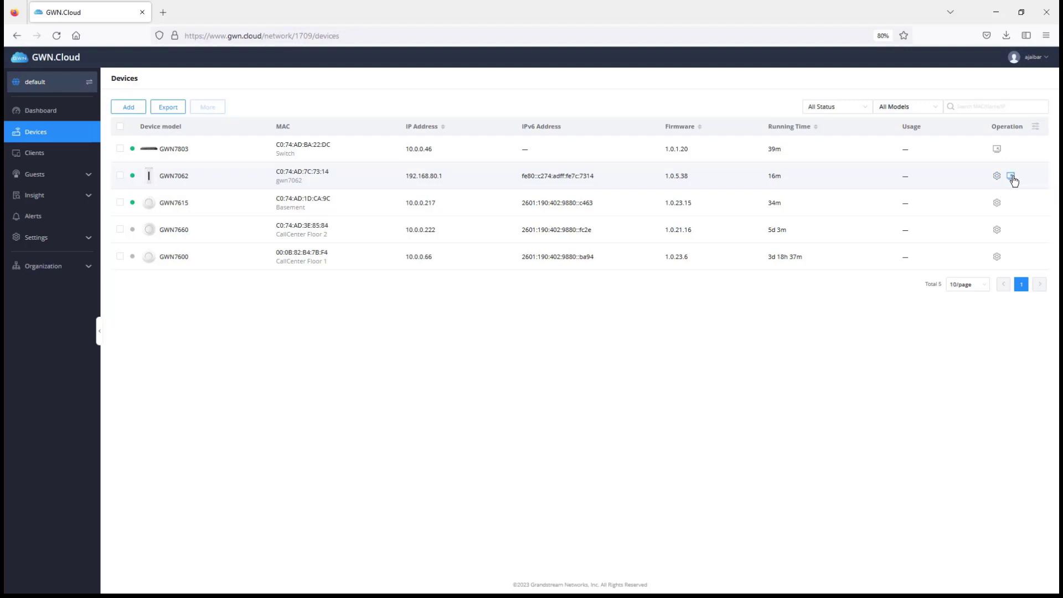
Open remote access tabs for the GWN7062 router and GWN7803 switch, then return to GWN.Cloud.
left_click(1011, 177)
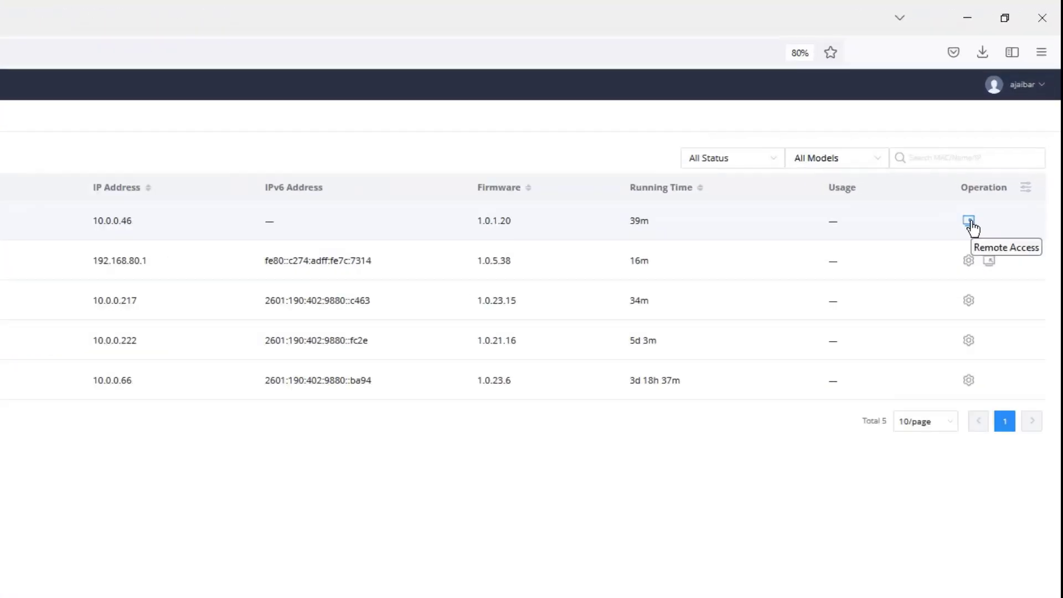
left_click(939, 299)
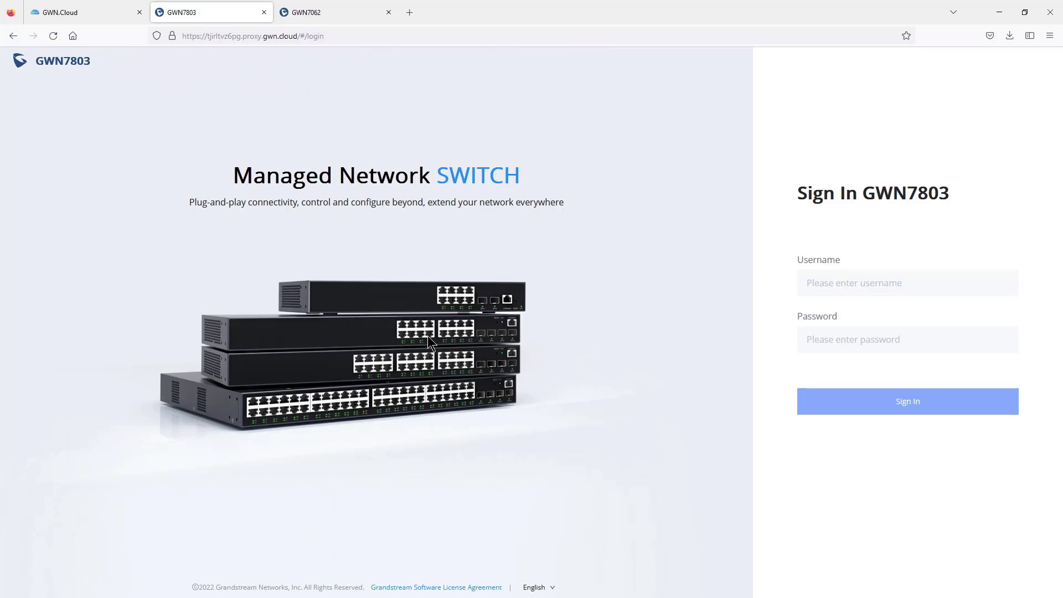
left_click(90, 16)
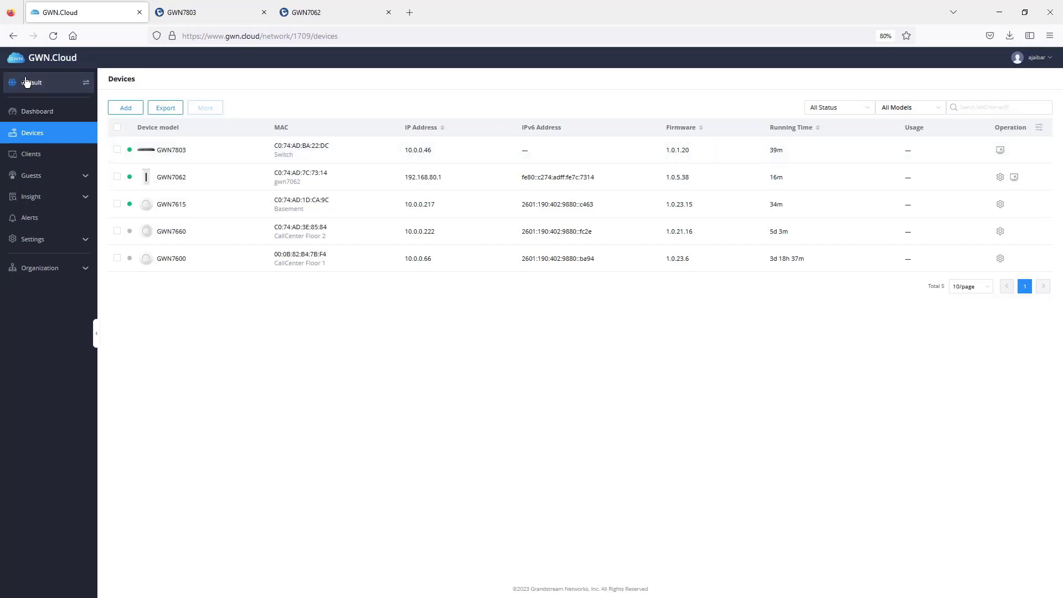
Start adding a device manually with the name 'hallway'.
left_click(127, 109)
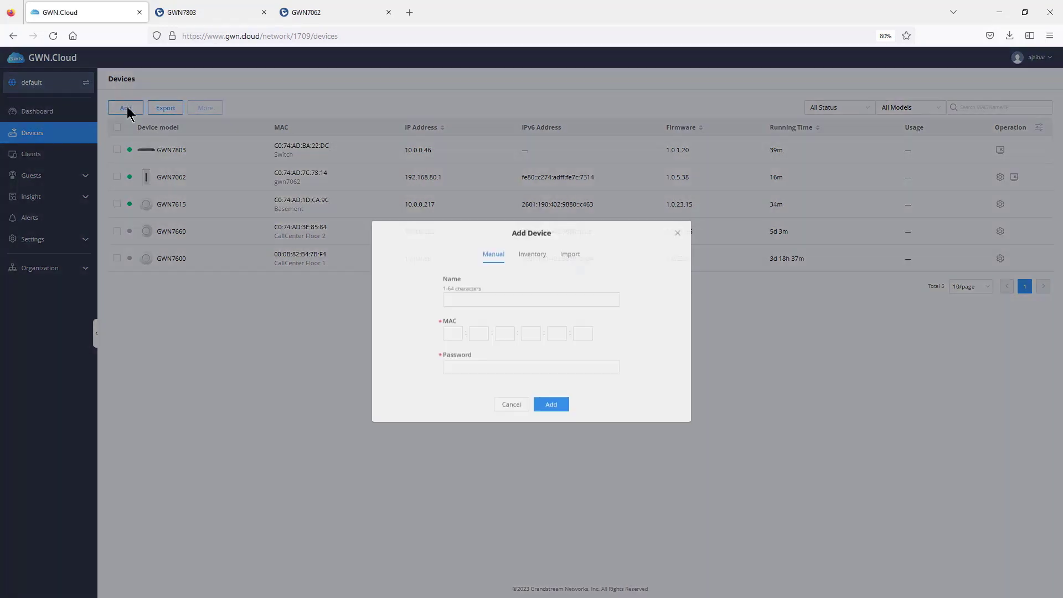
left_click(498, 300)
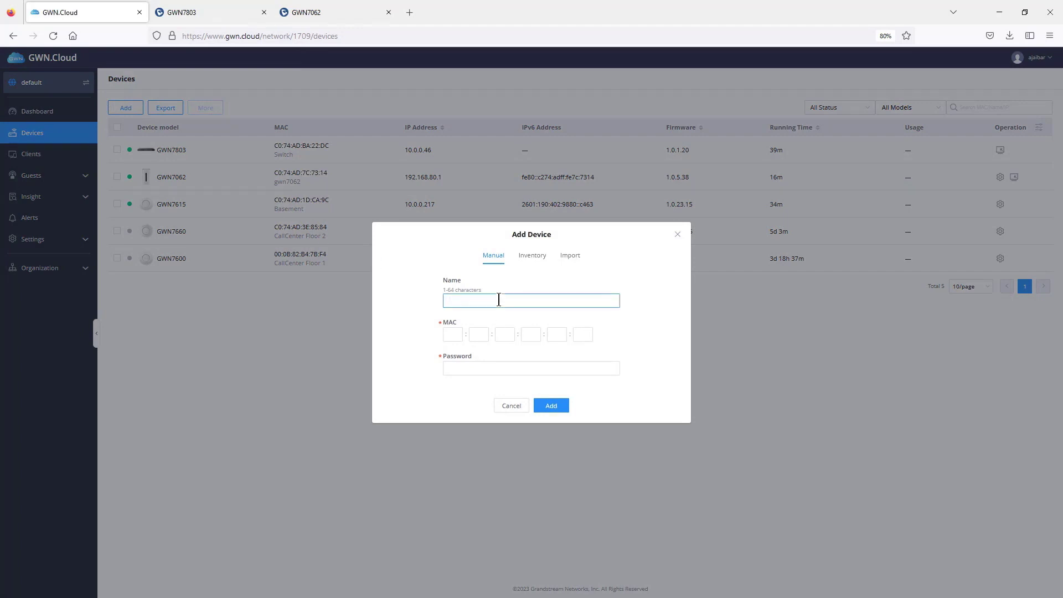
type("hallway")
left_click(449, 334)
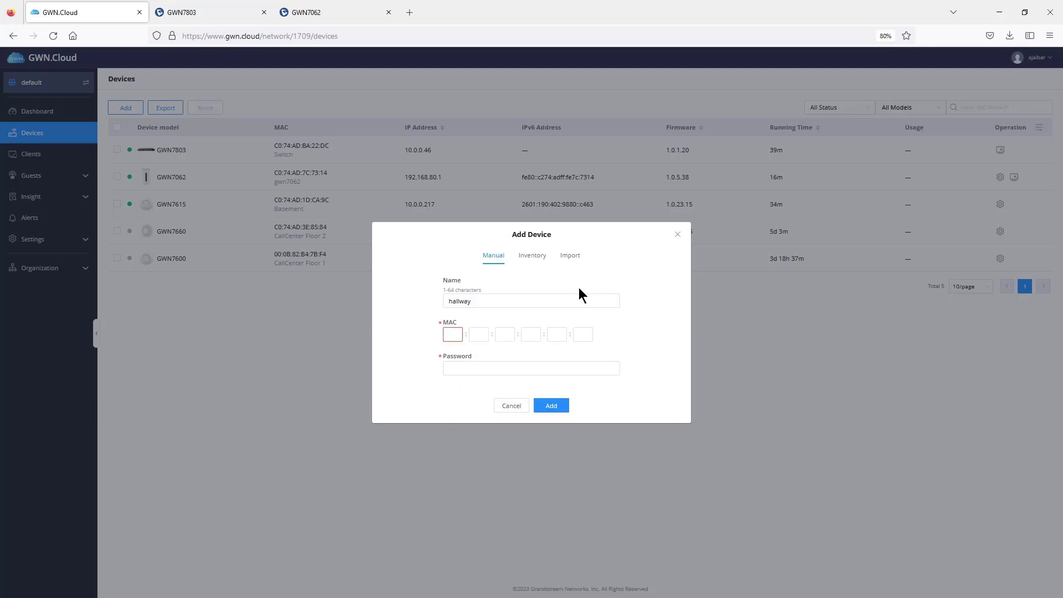
Name the inventory GWN7600 'hallway', then switch to the CSV Import option.
left_click(534, 257)
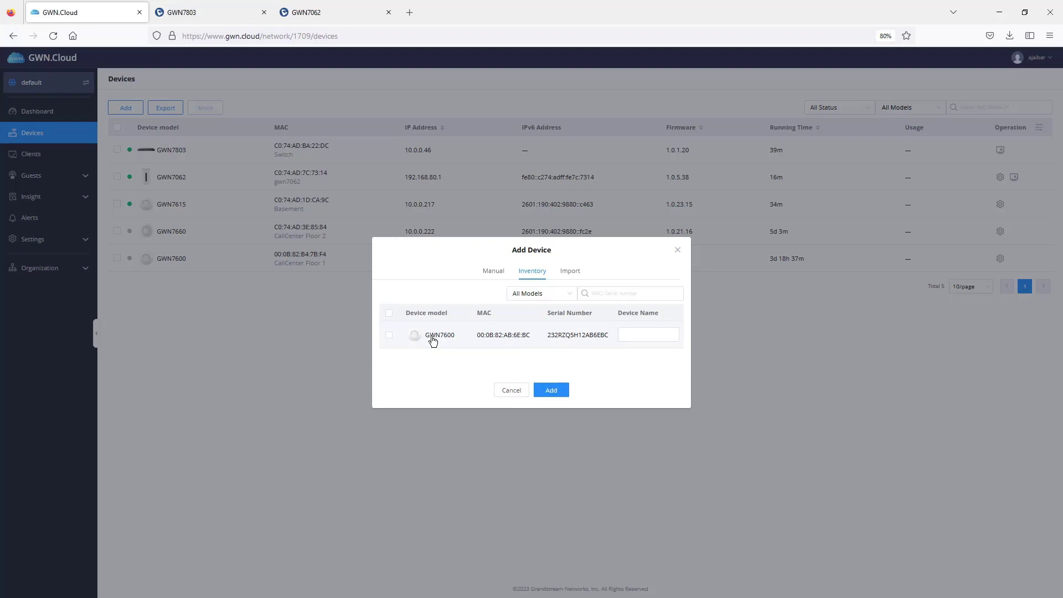
left_click(651, 332)
type("hallway")
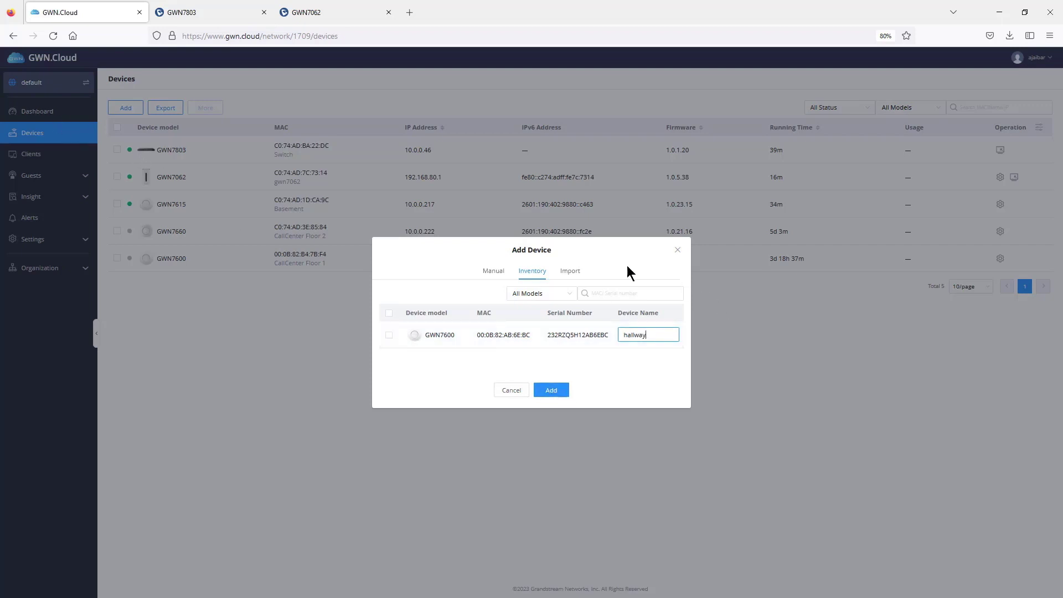
left_click(573, 272)
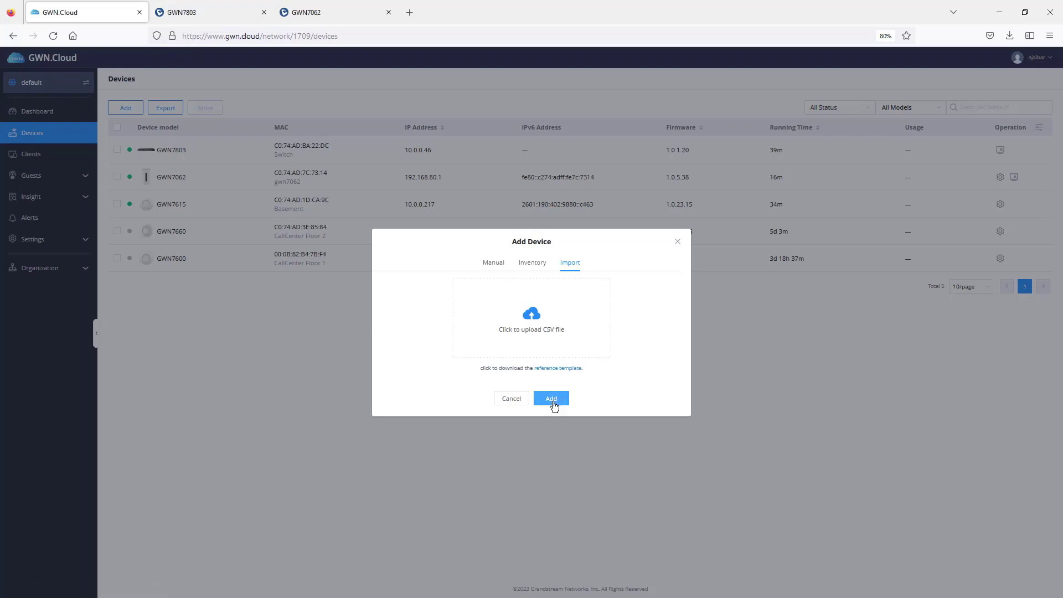
Close the Add Device form and select the unassigned GWN7600 in Organization Inventory.
left_click(677, 244)
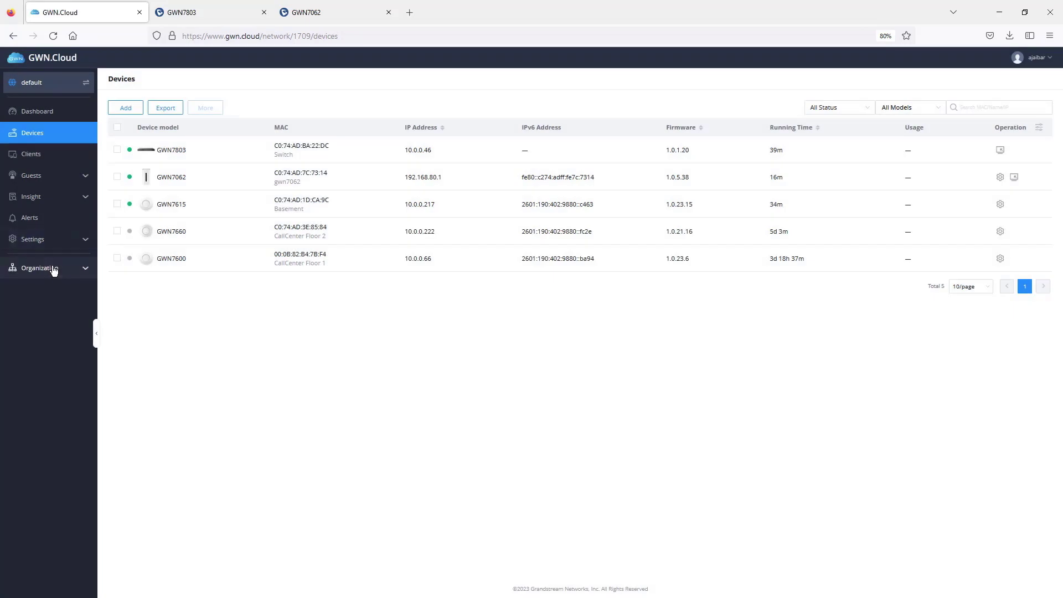
left_click(54, 272)
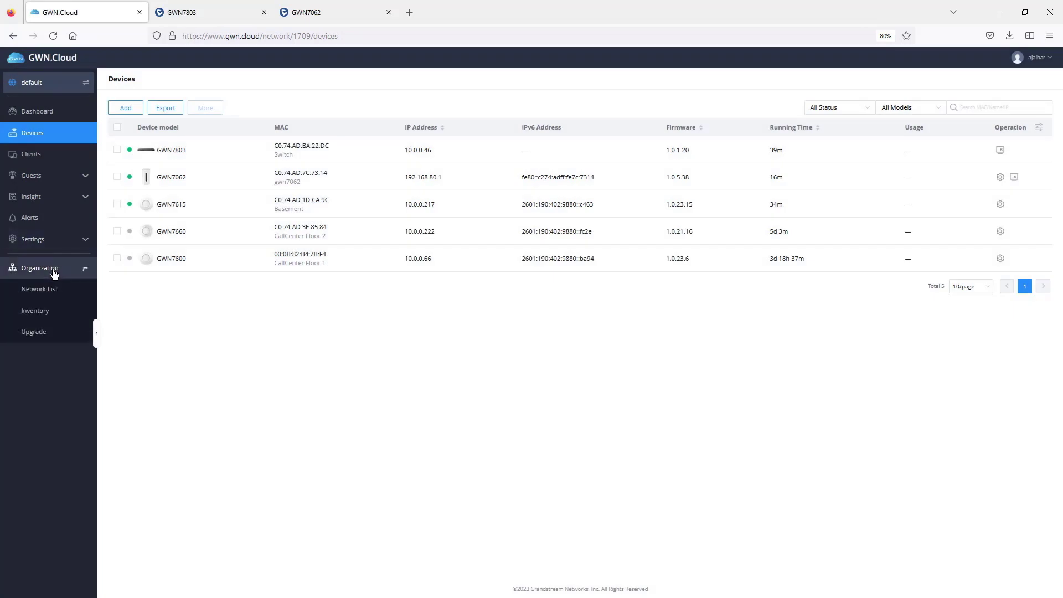
left_click(36, 312)
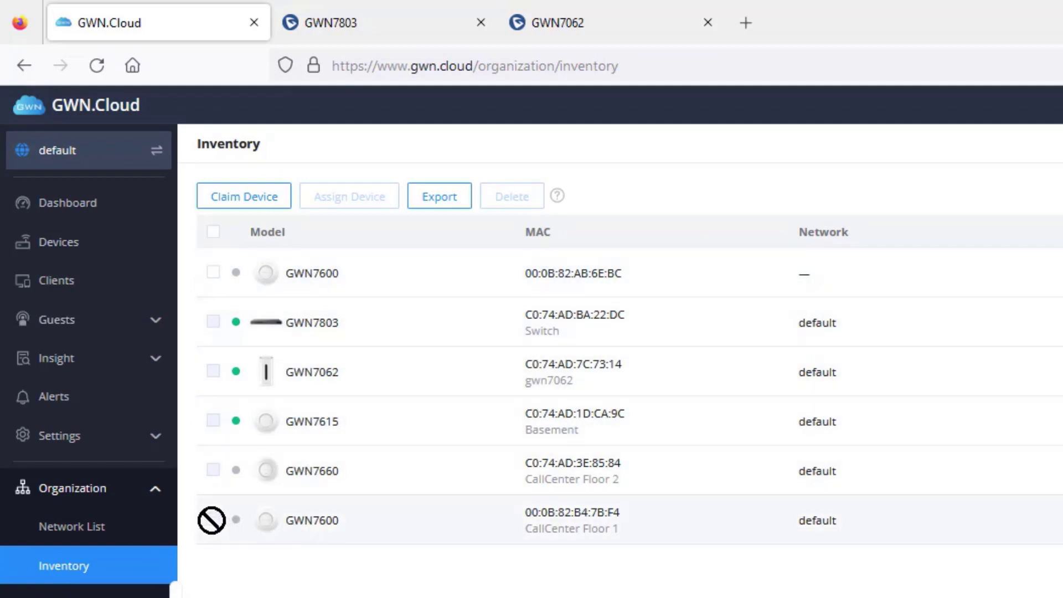
left_click(214, 273)
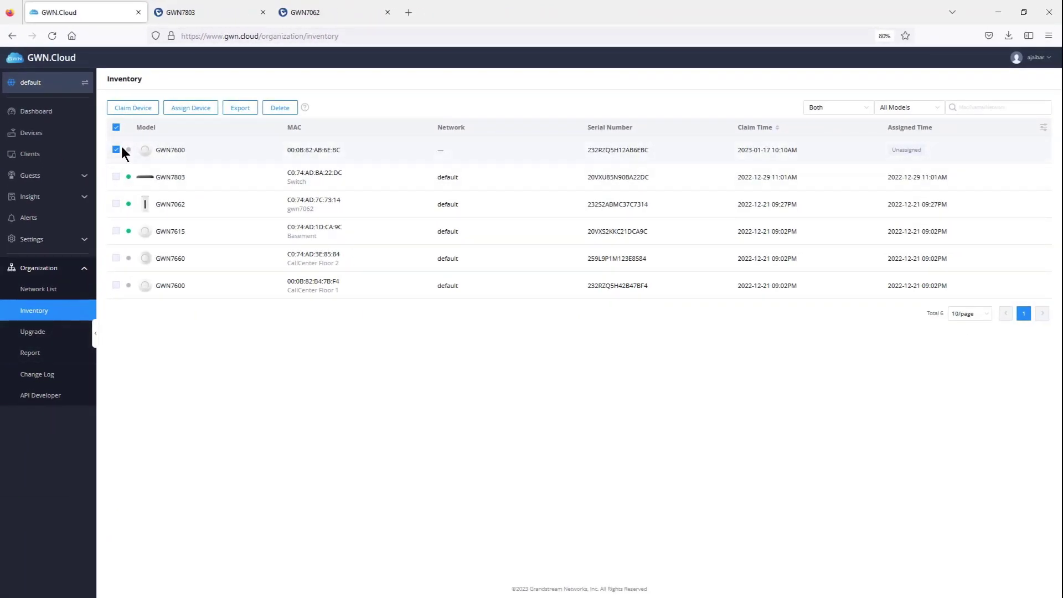
Review the Assign Device network choices for the GWN7600, then cancel without assigning.
left_click(191, 110)
left_click(491, 286)
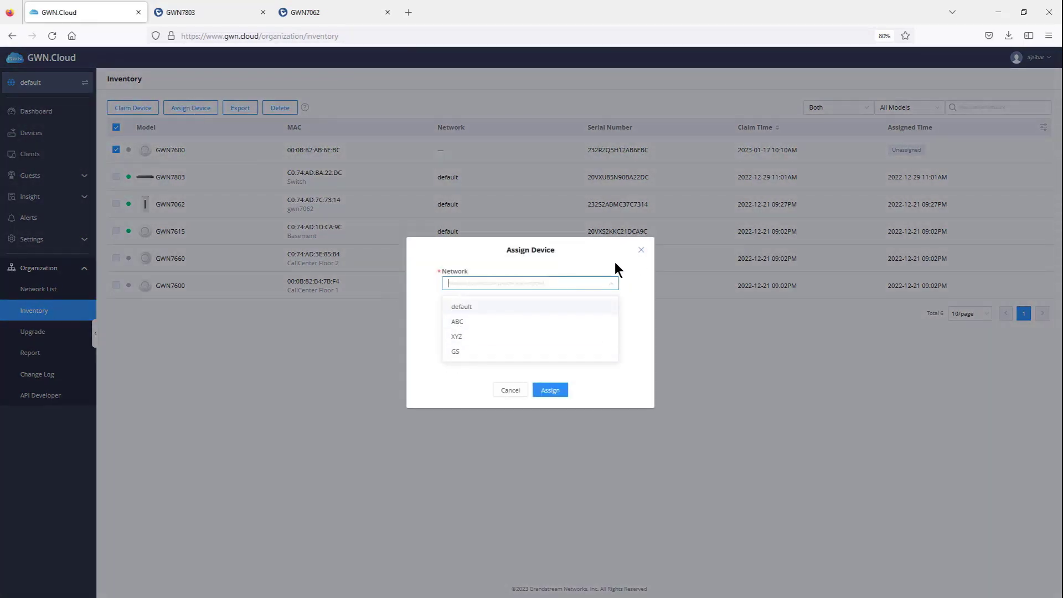
left_click(606, 317)
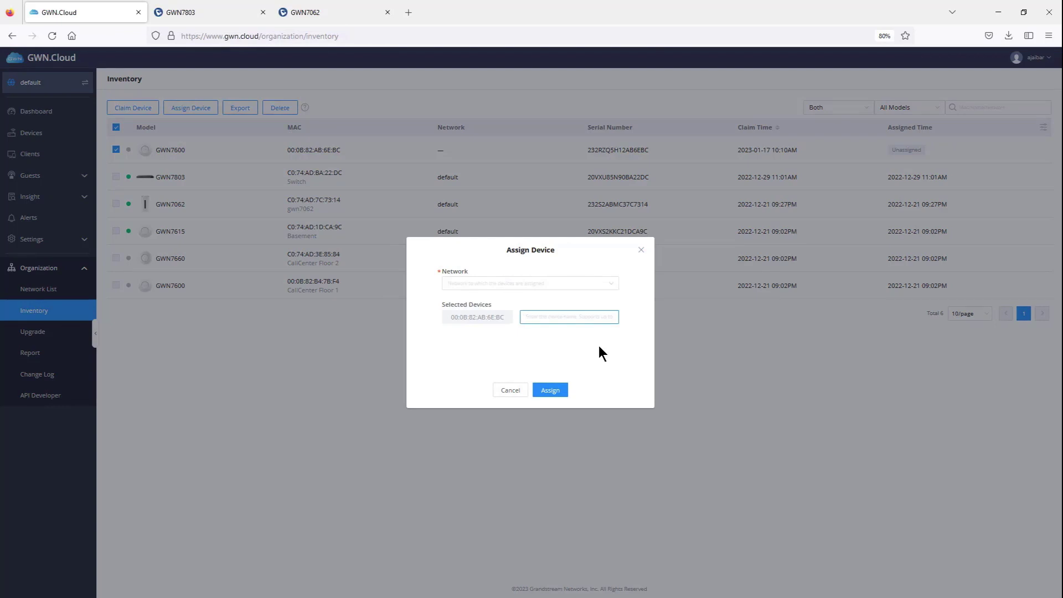
left_click(640, 250)
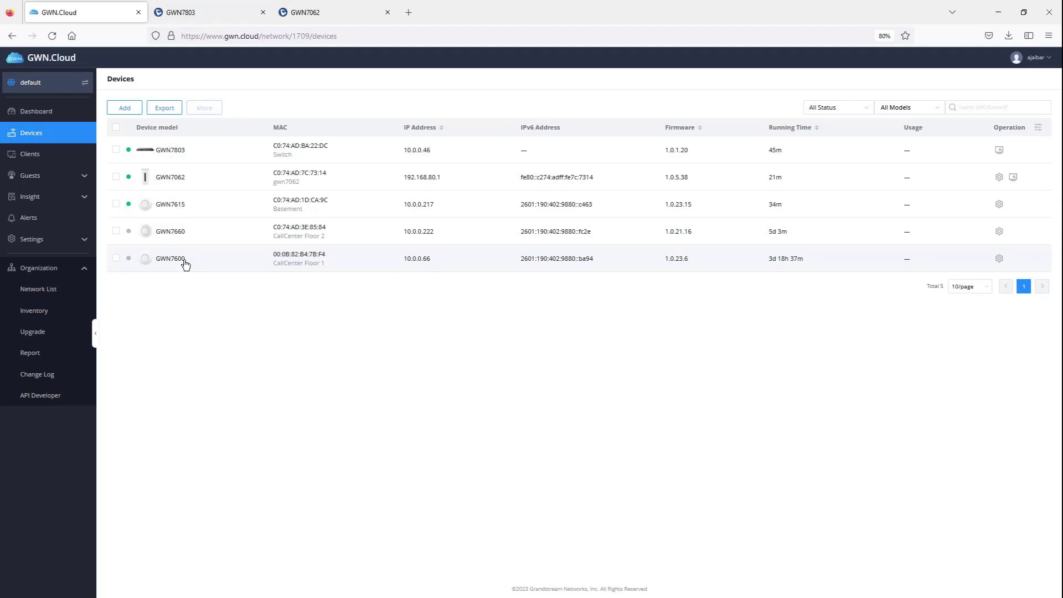
Add an enabled Wi-Fi network with SSID 'office' and enter its WPA pre-shared key.
left_click(33, 240)
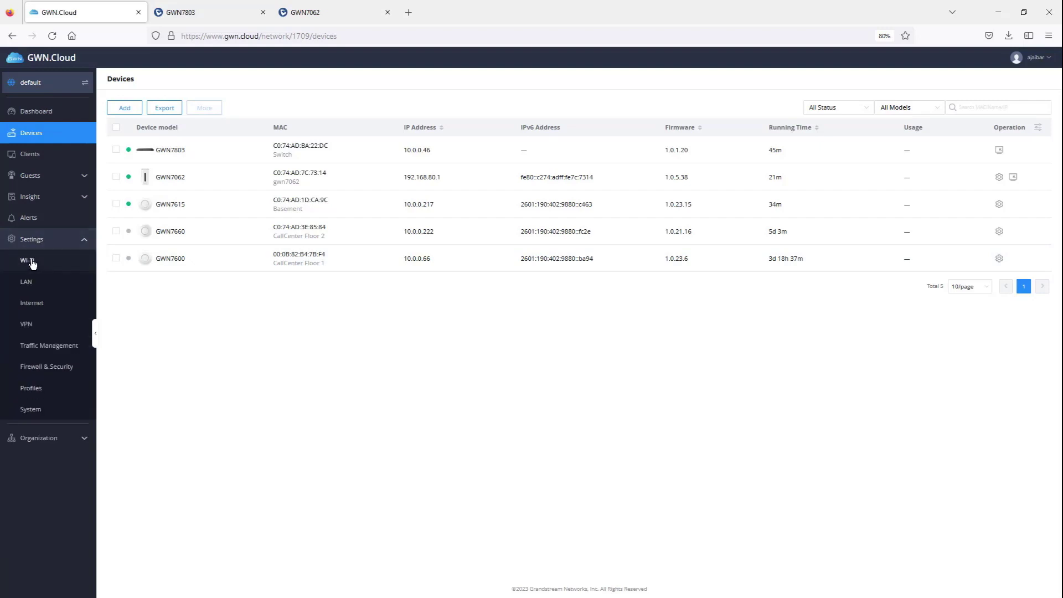
left_click(32, 262)
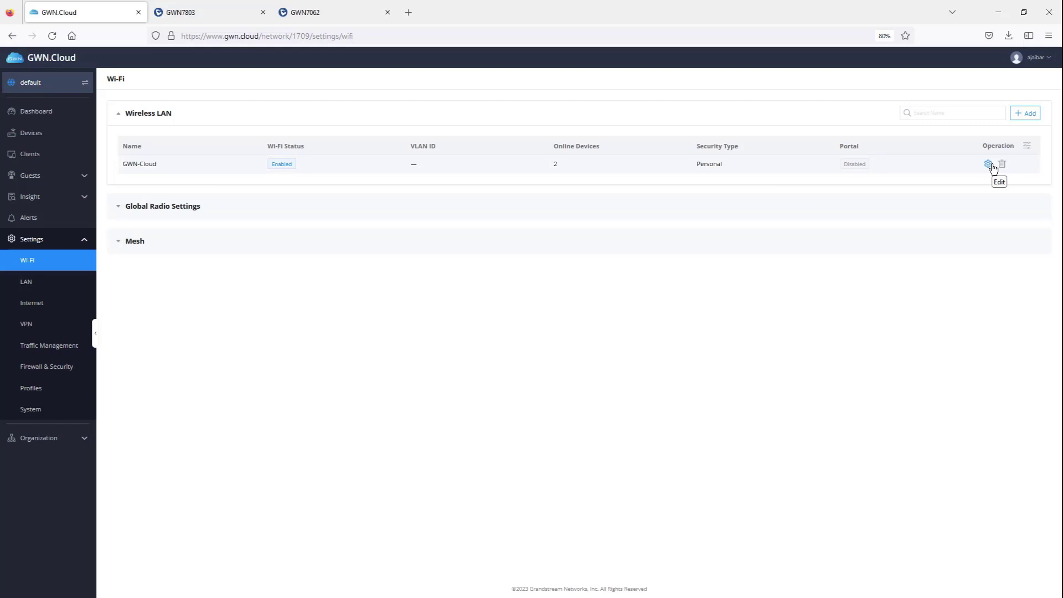
left_click(1025, 114)
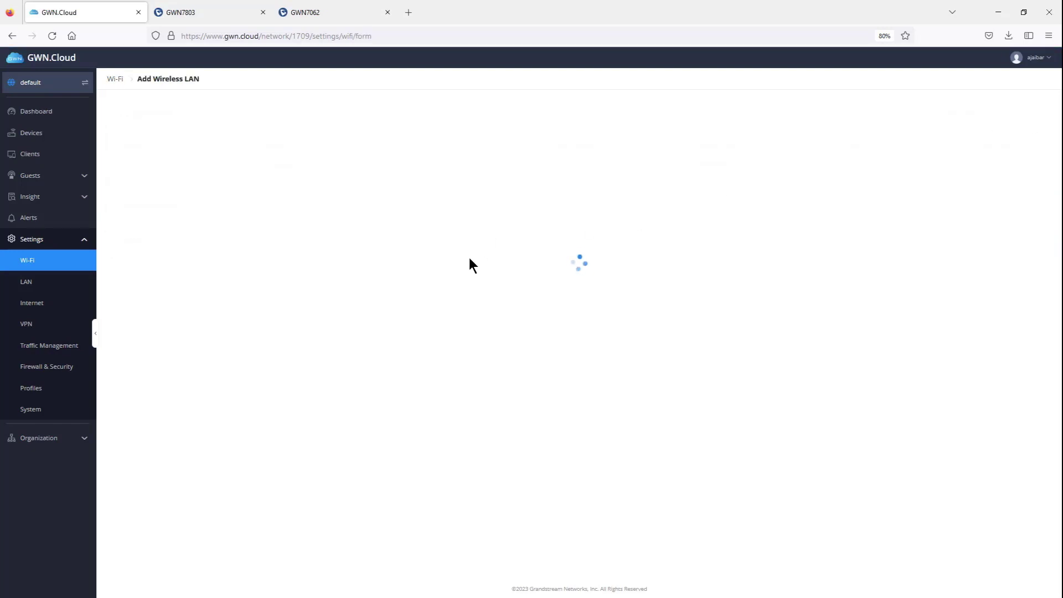
left_click(493, 123)
left_click(506, 148)
type("o")
type("ffice")
left_click(507, 286)
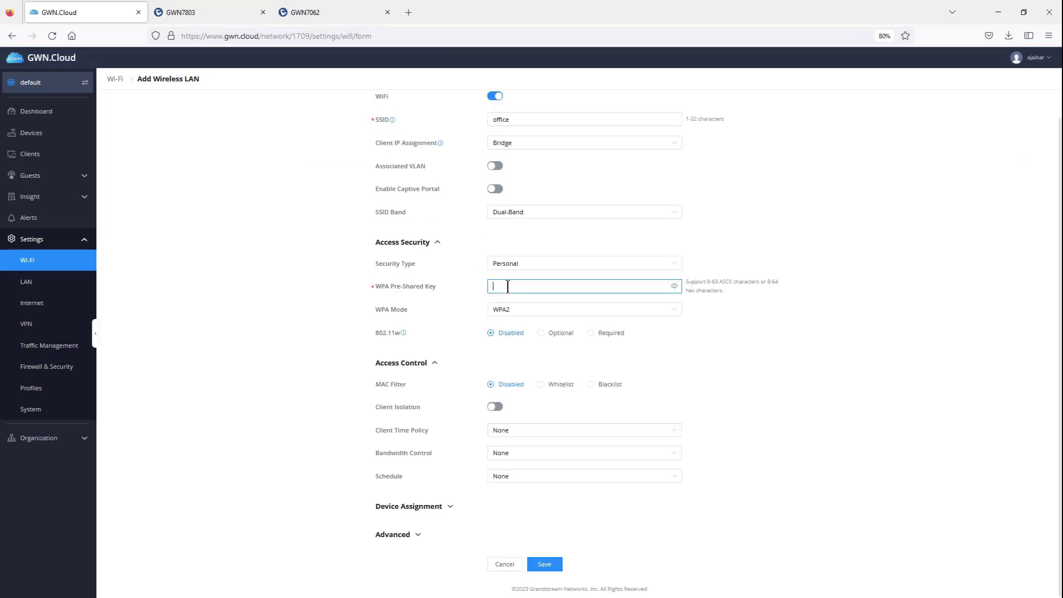
type("1")
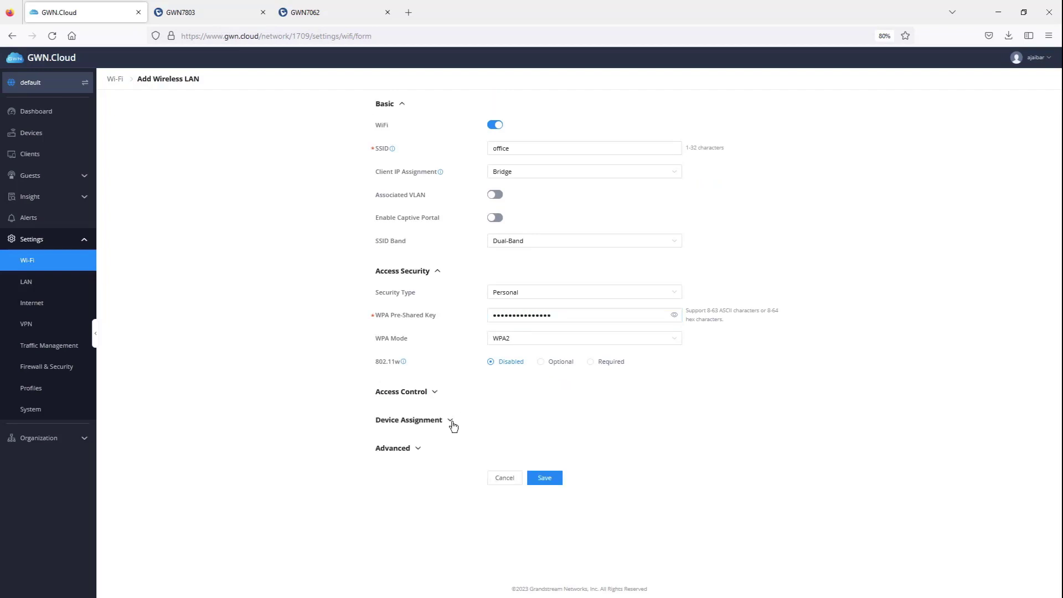
Unassign Basement, CallCenter Floor 2 and Floor 1, leaving only gwn7062, and save.
left_click(451, 422)
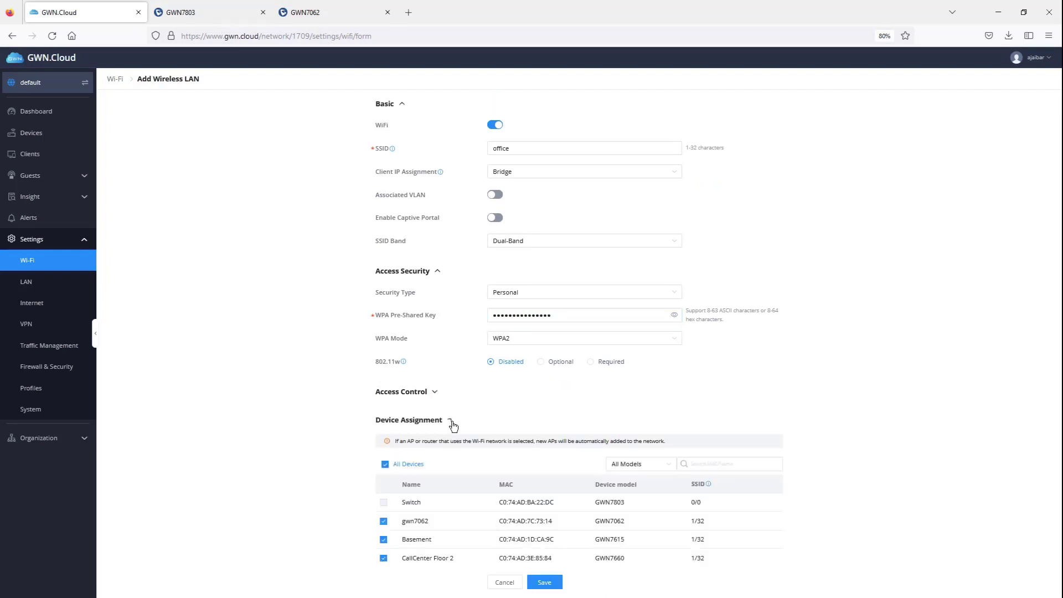
scroll(455, 425, "down", 3)
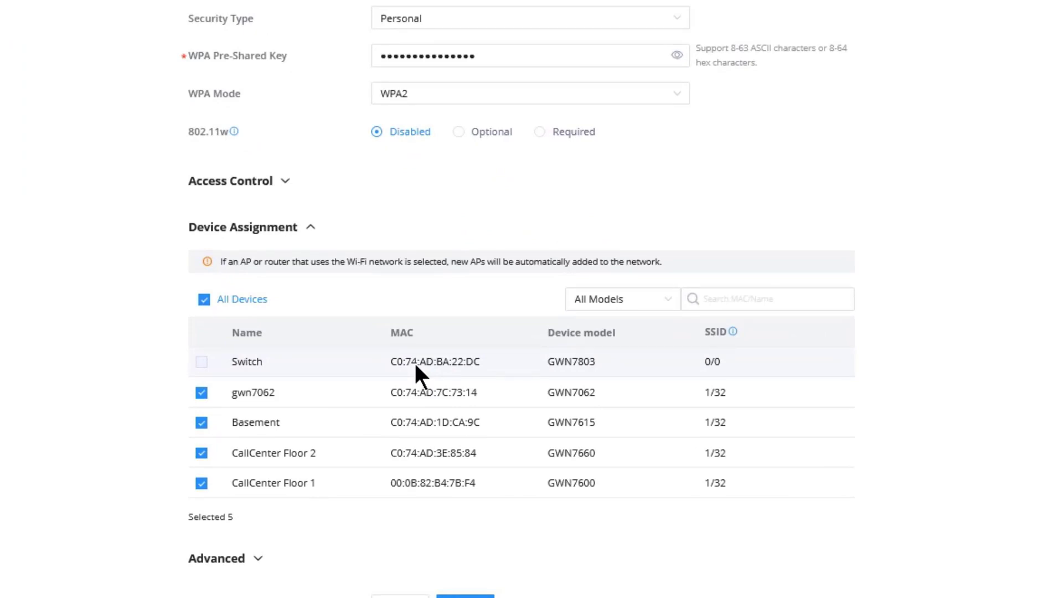
left_click(201, 422)
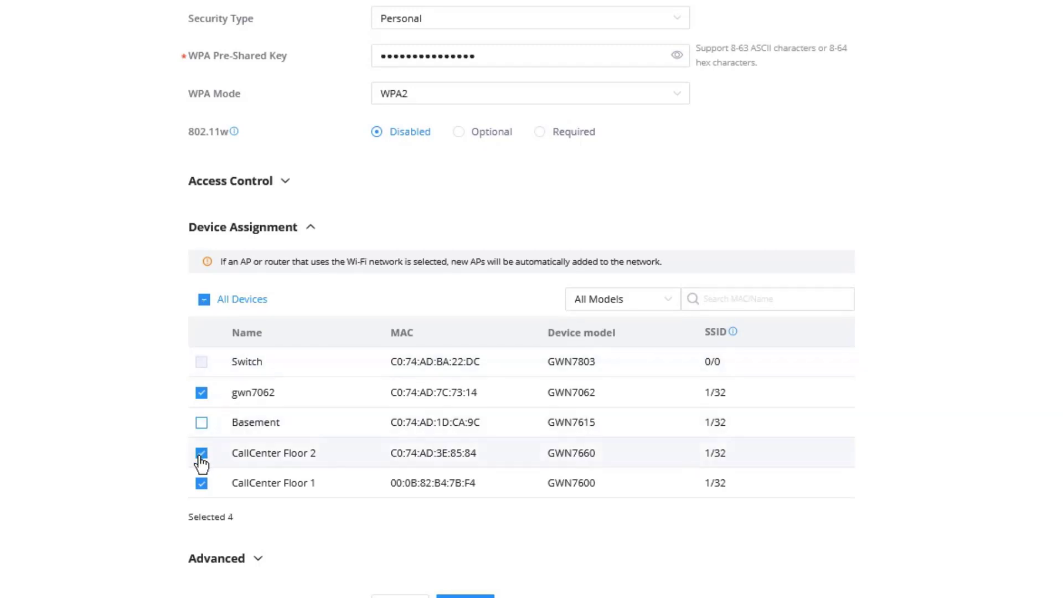
left_click(202, 454)
left_click(201, 483)
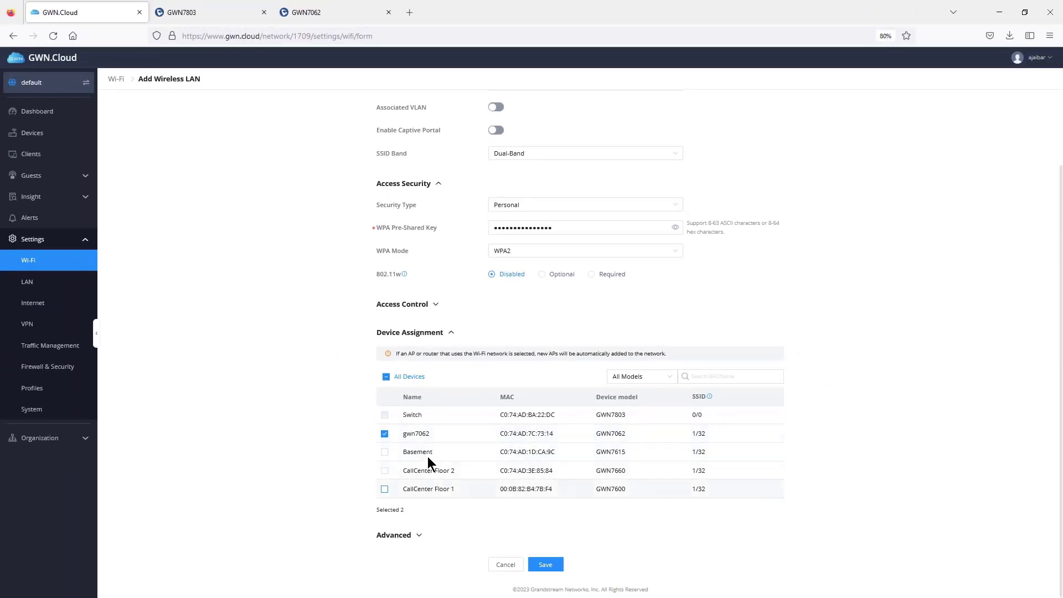
left_click(552, 564)
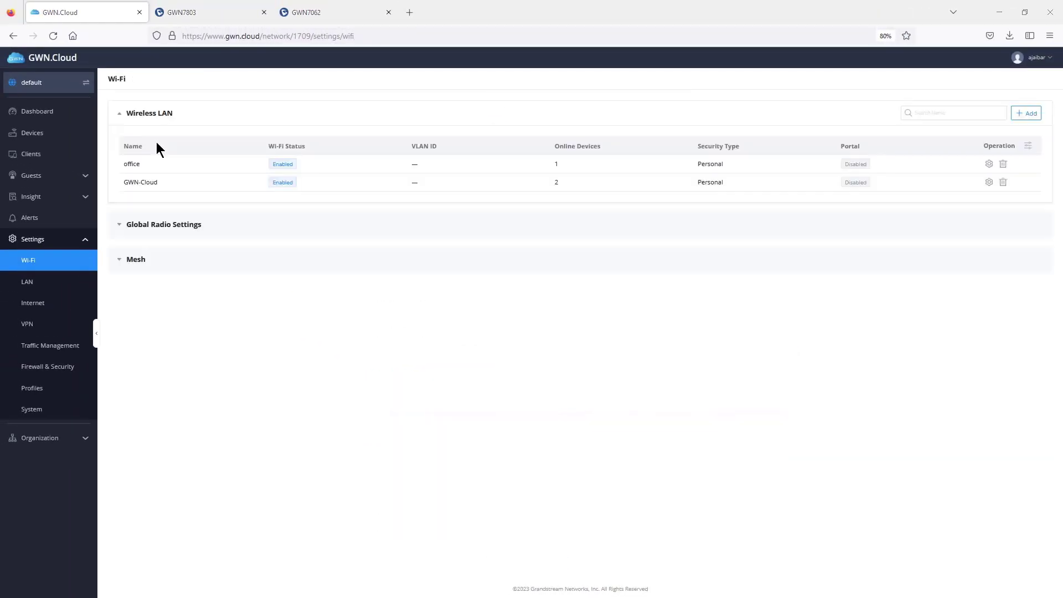
Review the Global Radio Settings' 2.4G and 5G band sections, then collapse them.
left_click(119, 228)
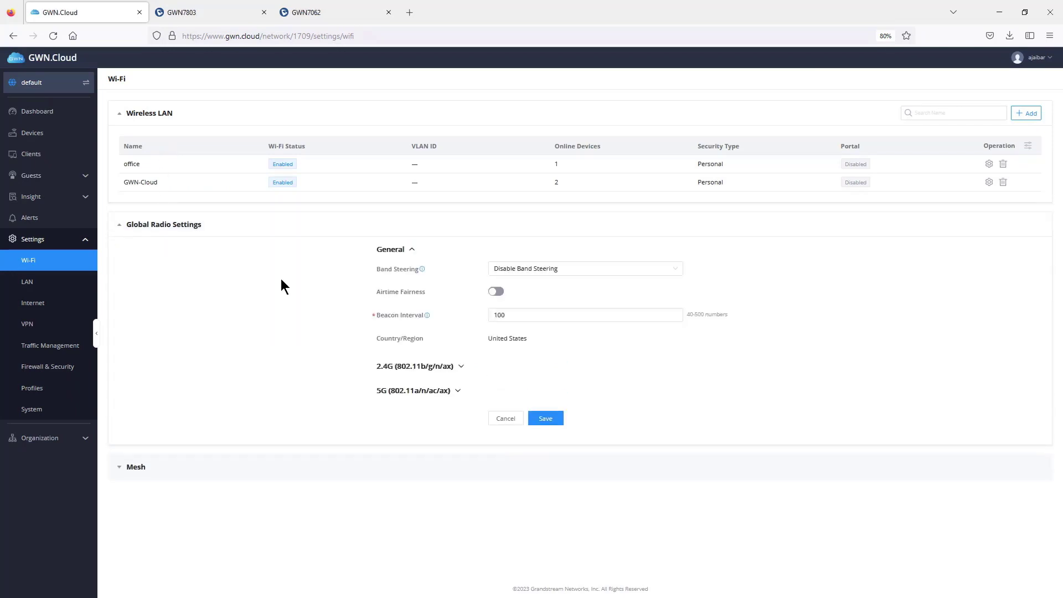
left_click(461, 366)
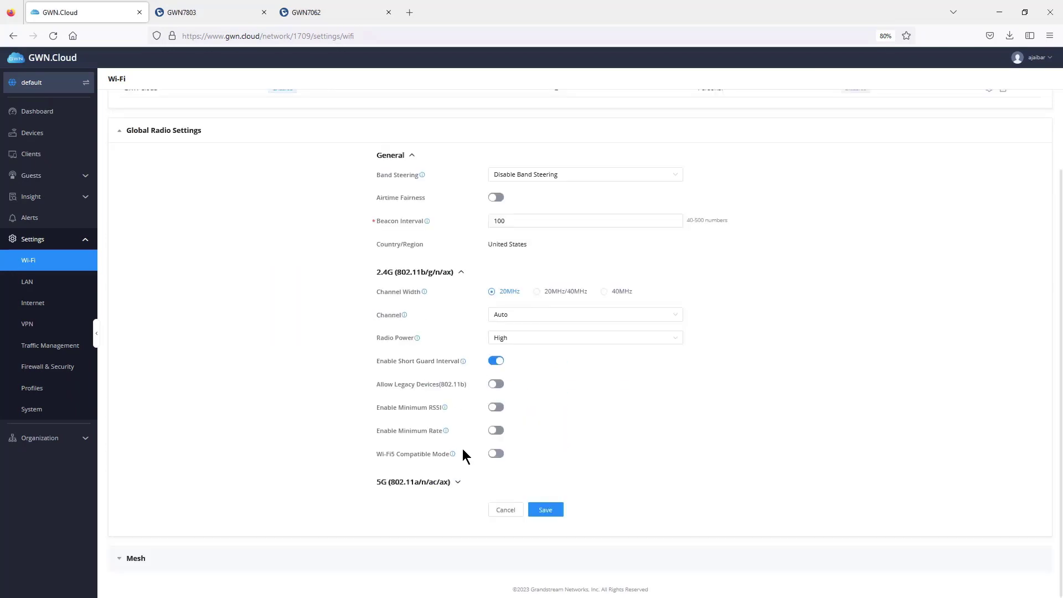
left_click(460, 484)
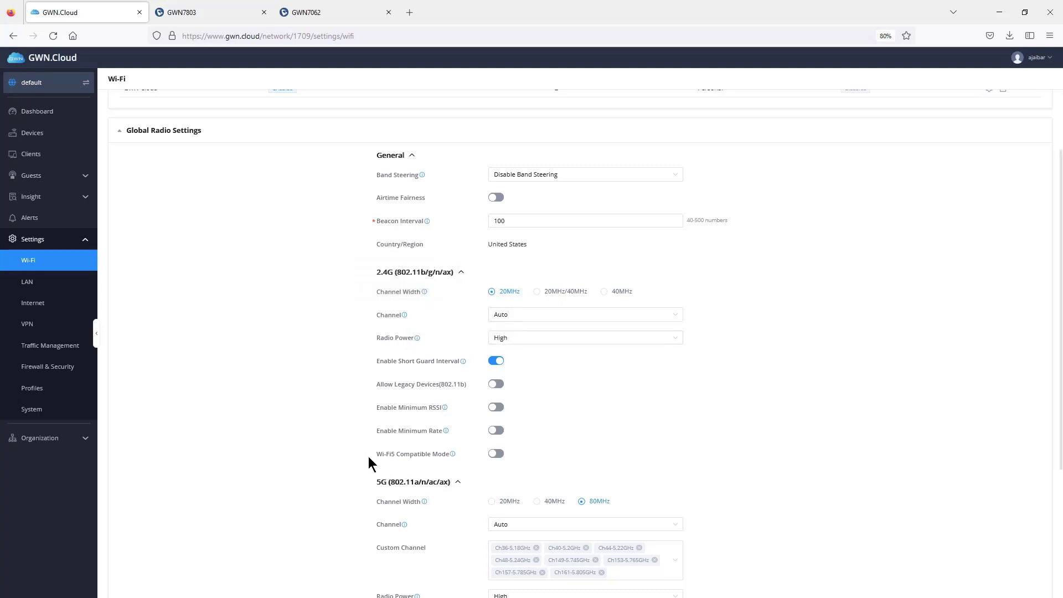
left_click(135, 127)
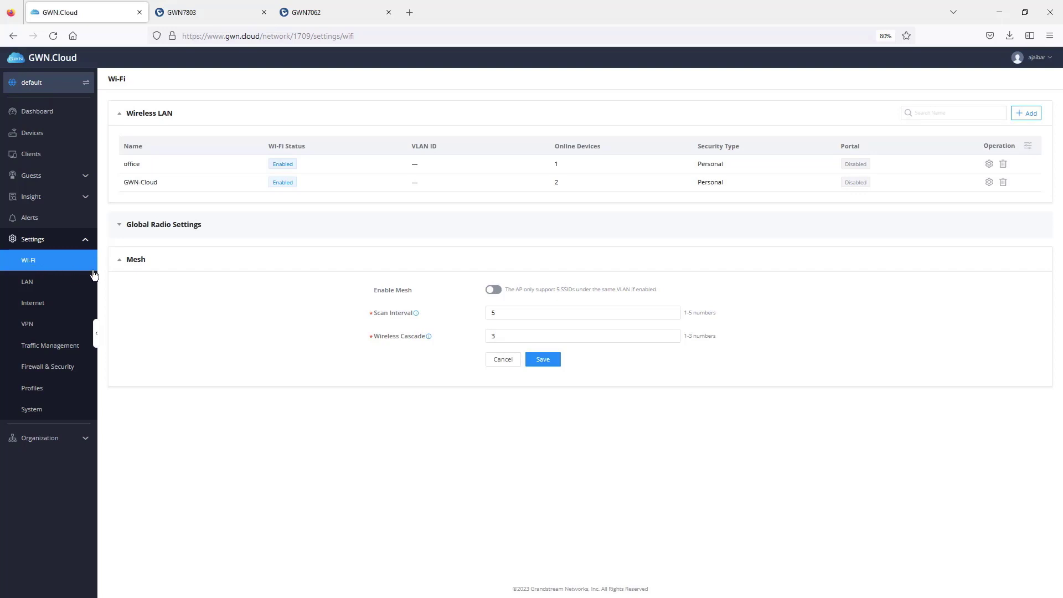
Inspect the Default LAN's gateway options without saving changes.
left_click(44, 282)
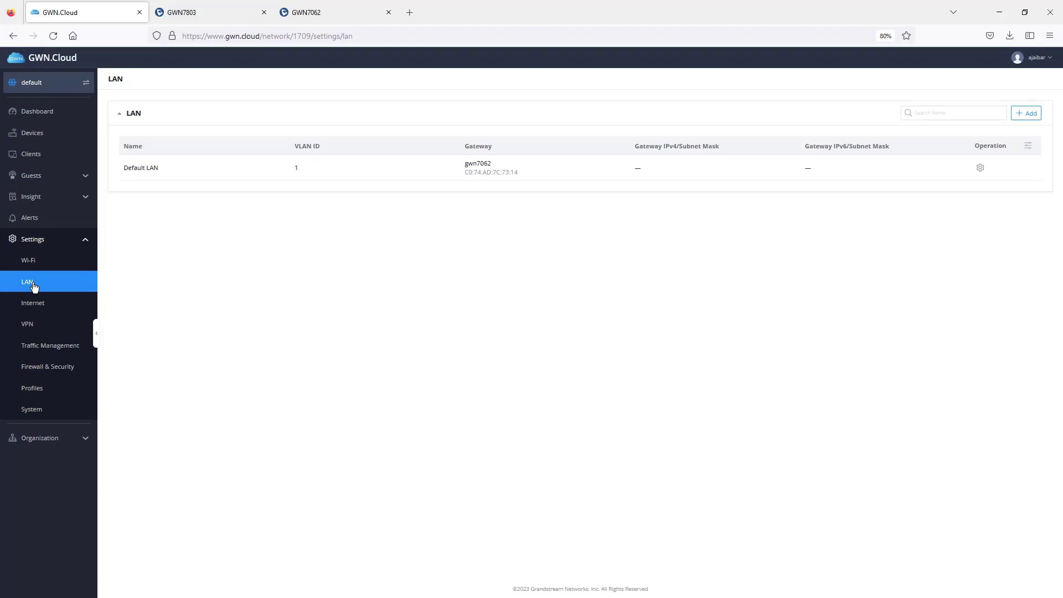
left_click(981, 169)
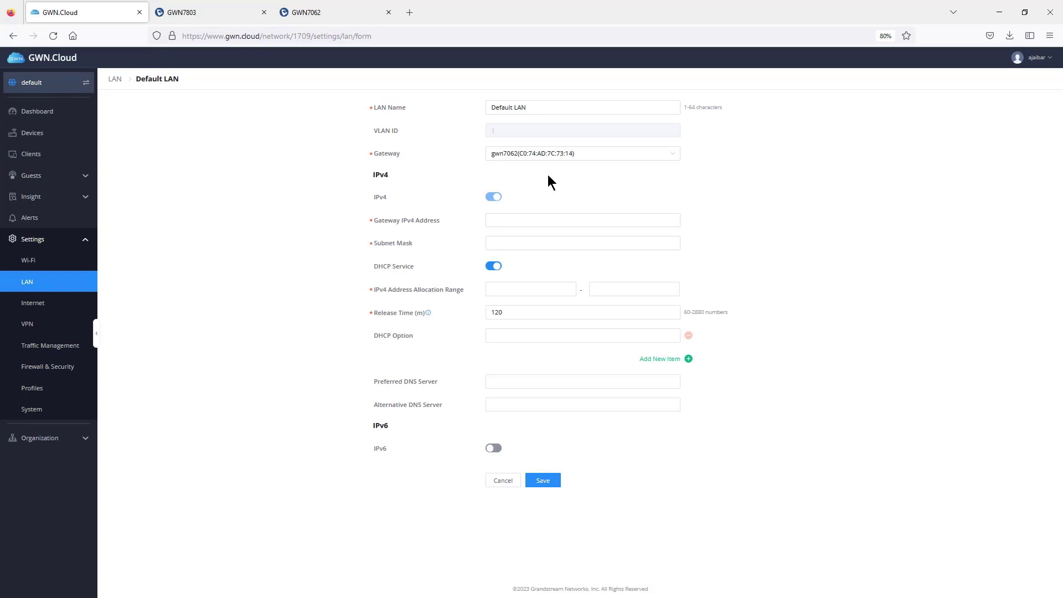
left_click(546, 155)
left_click(845, 180)
left_click(33, 288)
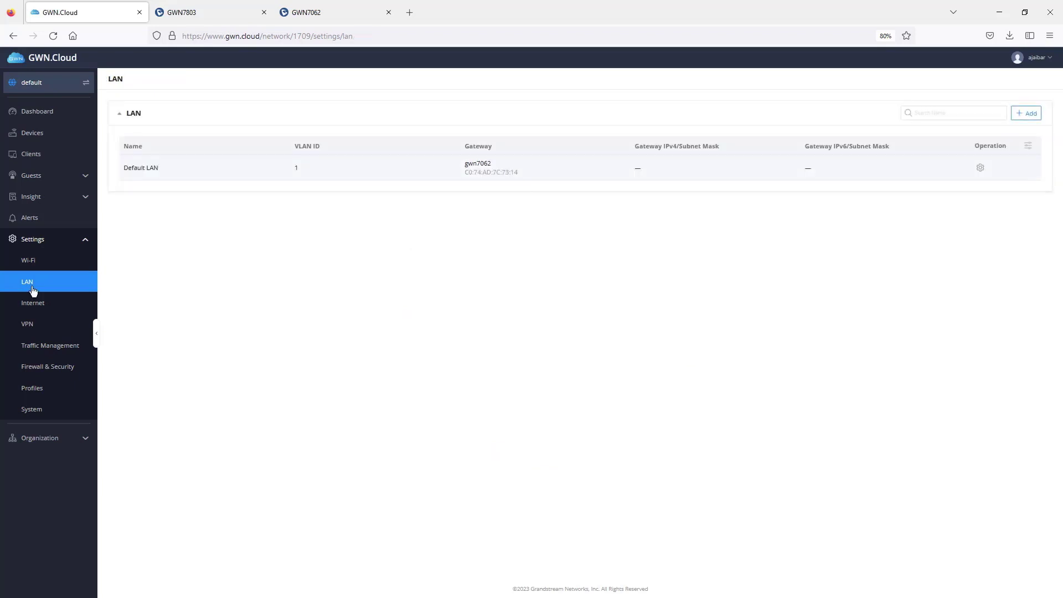
Draft a new LAN named 'vlan100' with VLAN ID 100, then abandon it.
left_click(1025, 114)
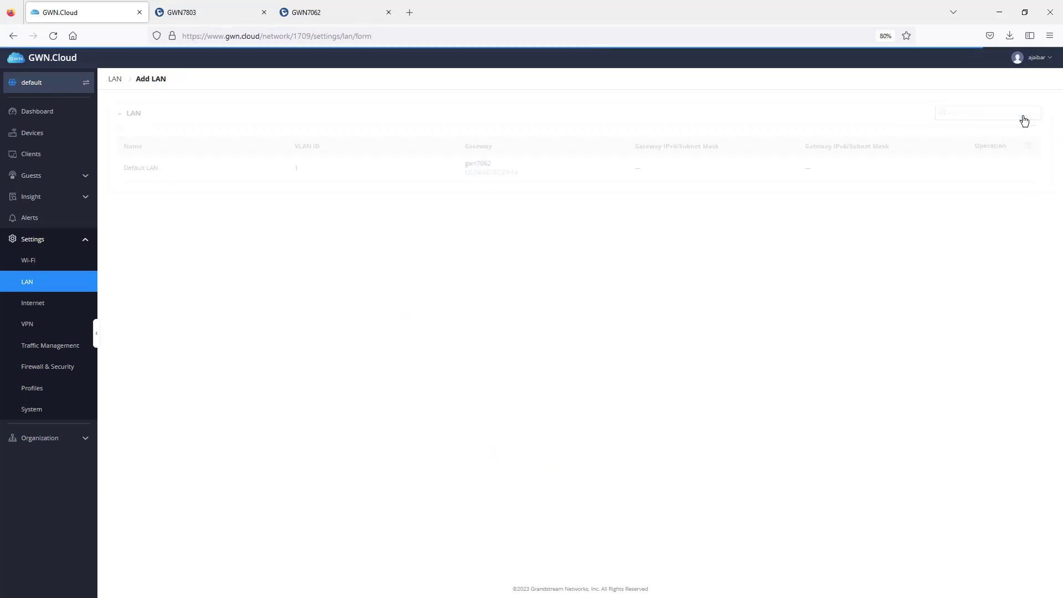
left_click(528, 109)
type("vlan100")
left_click(530, 125)
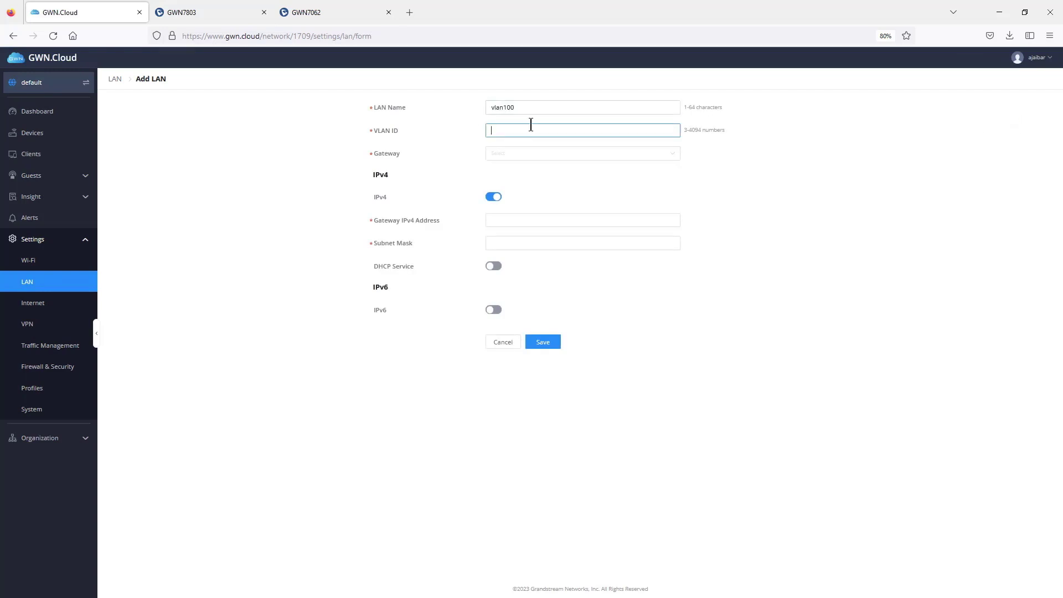
type("100")
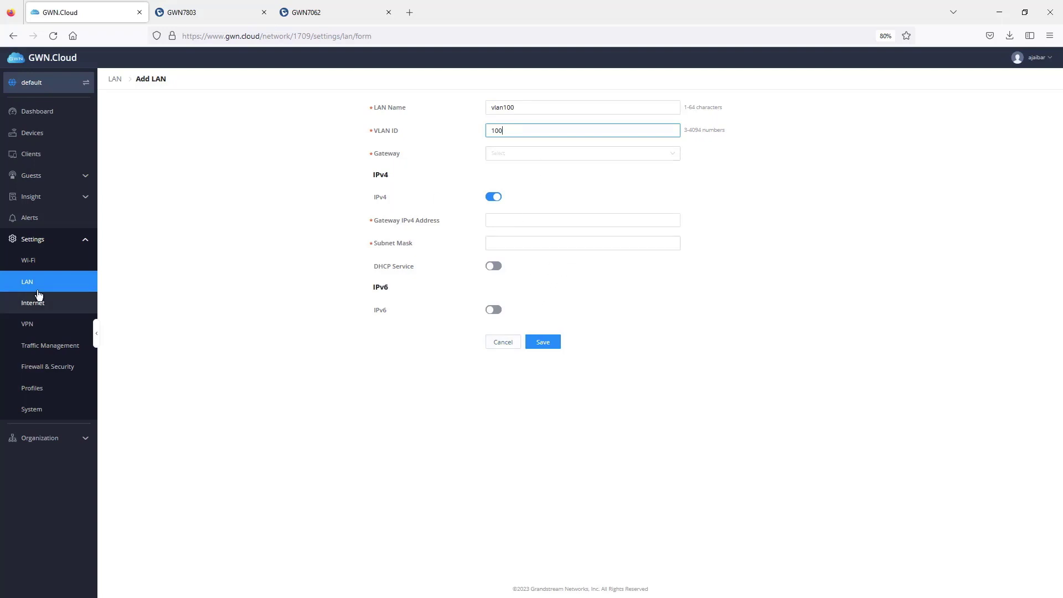
left_click(55, 286)
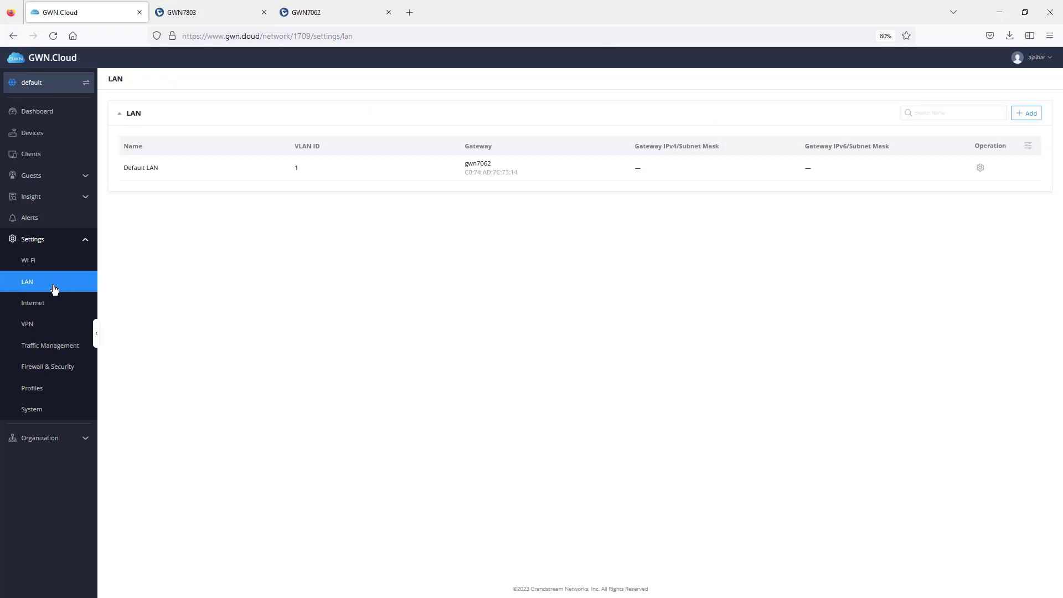
Review WAN1's connection types but keep it on DHCP, then view the VPN settings.
left_click(39, 304)
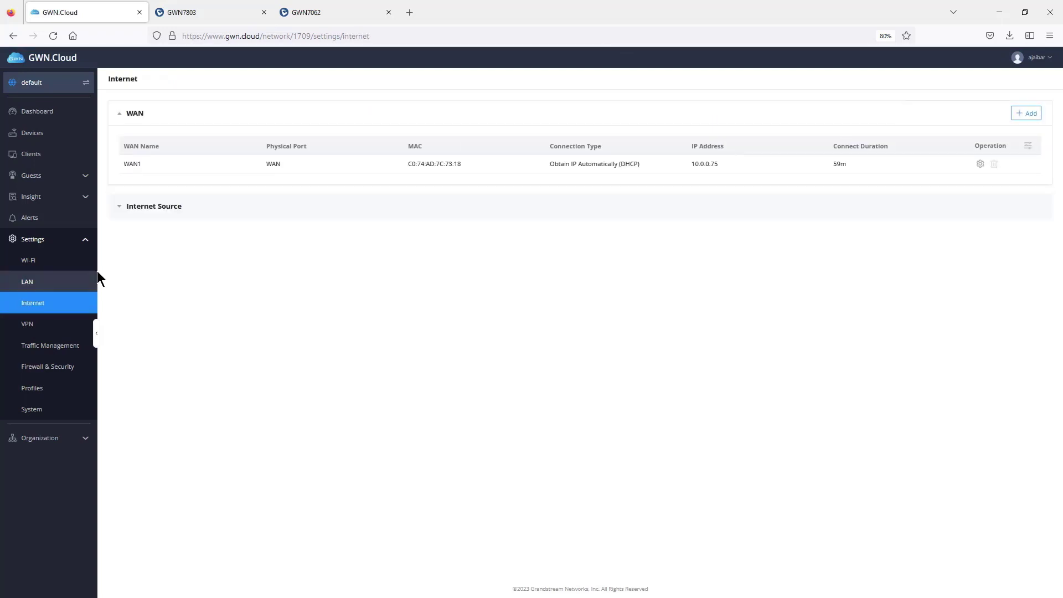
left_click(980, 164)
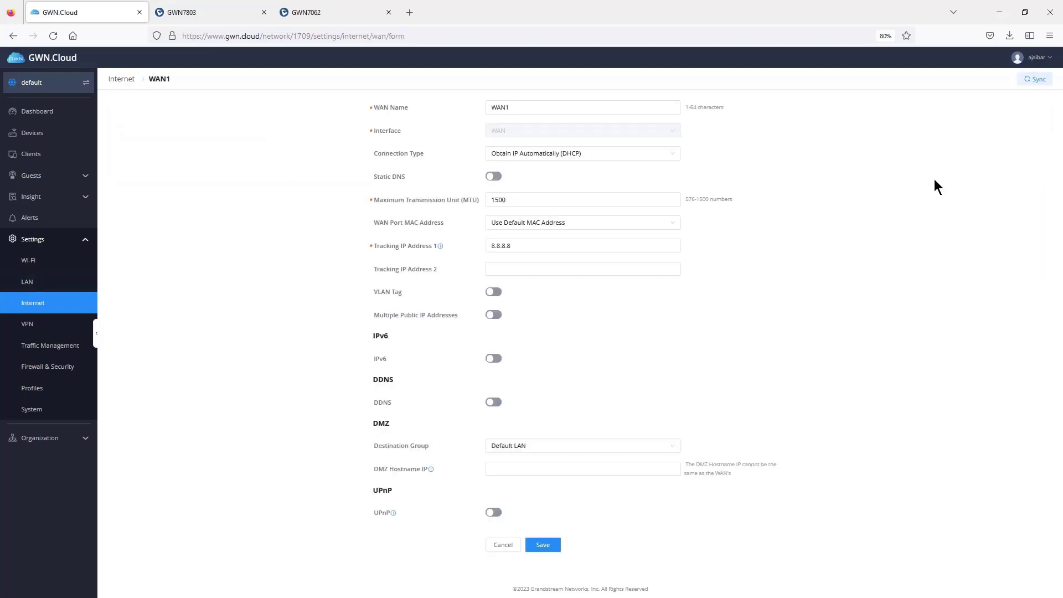
left_click(561, 161)
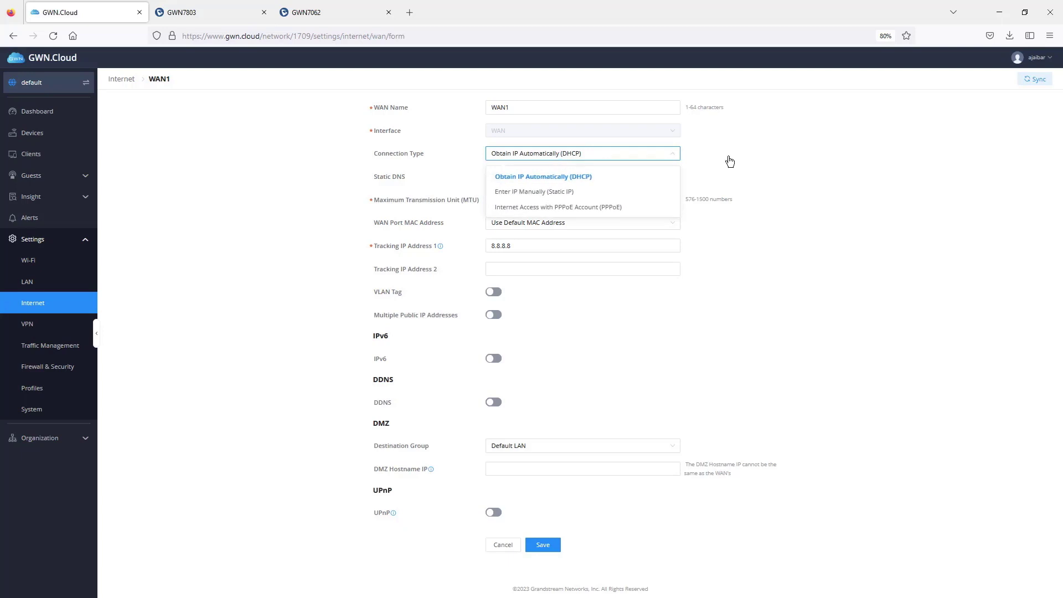
left_click(845, 161)
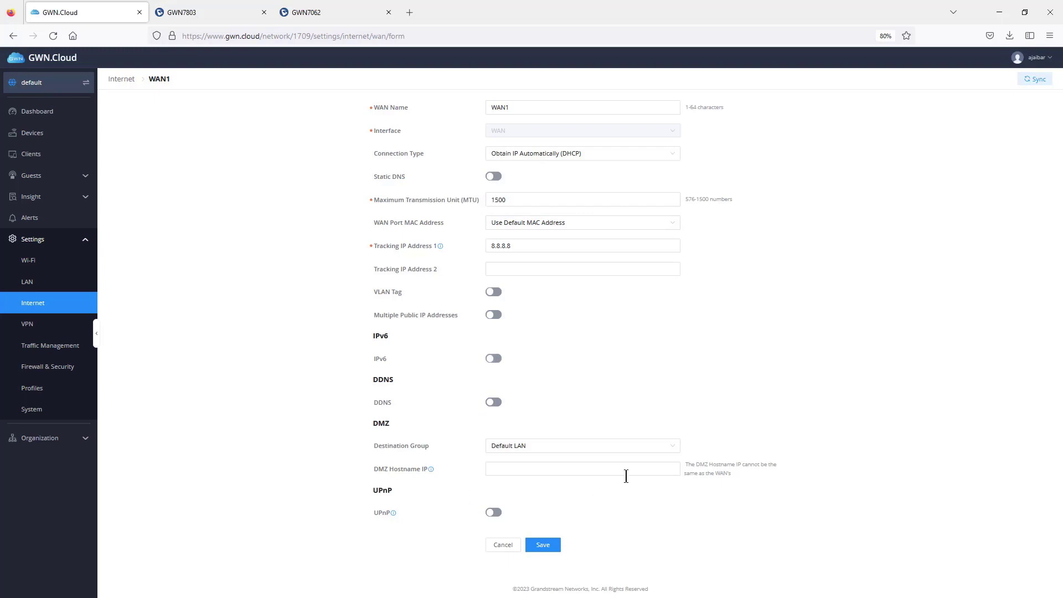
left_click(44, 325)
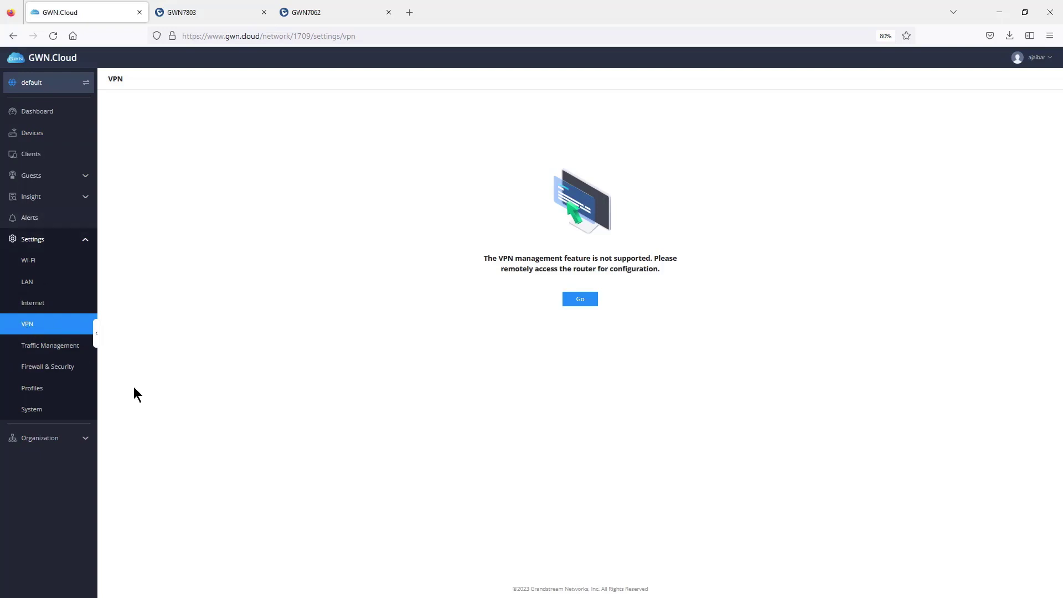
Open Traffic Management to view the empty IPv4 static routes list.
left_click(60, 349)
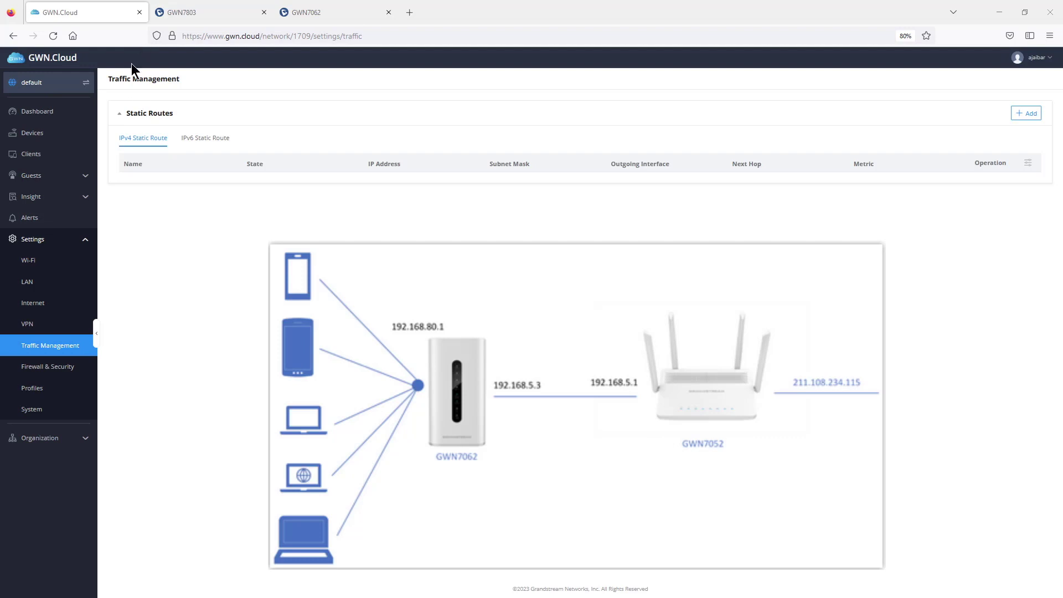
Start an enabled static route 'carrier2' on gateway gwn7062 with destination 211.108.234.115.
left_click(1030, 115)
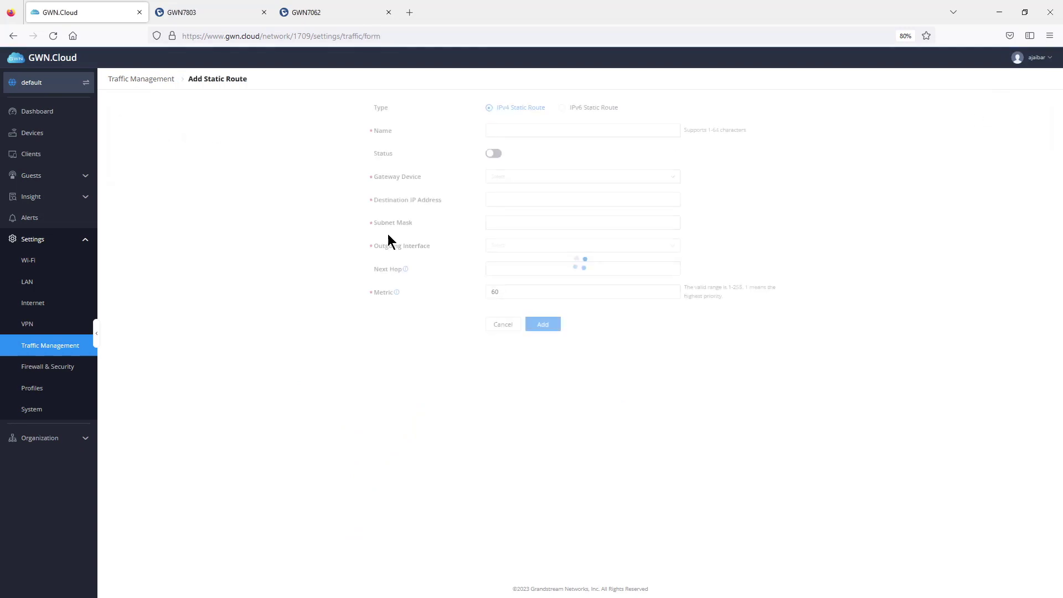
type("carrier2")
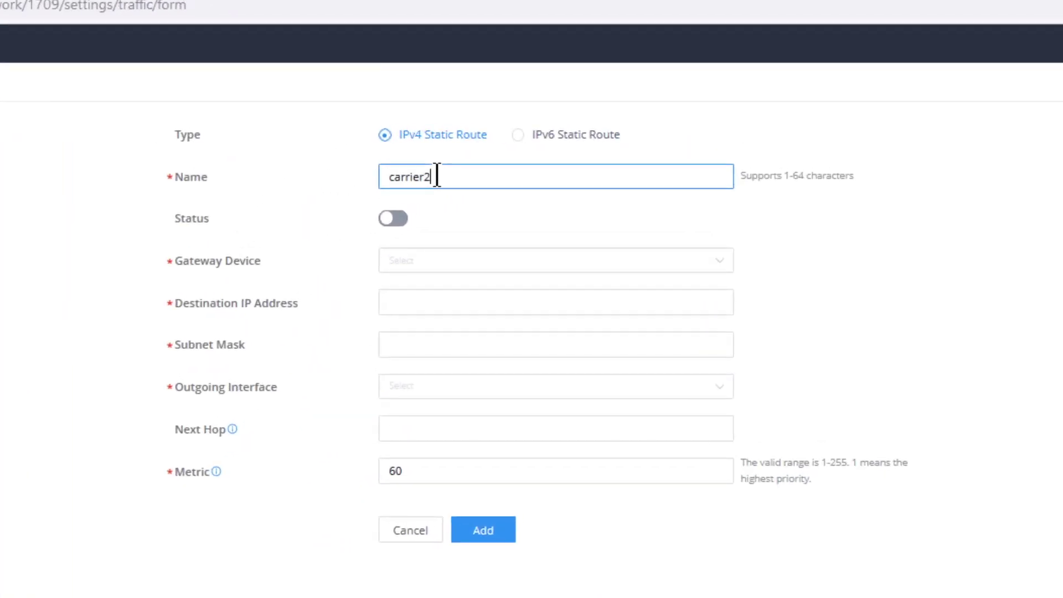
left_click(393, 218)
left_click(410, 260)
left_click(439, 301)
left_click(439, 302)
type("211.108.234.115")
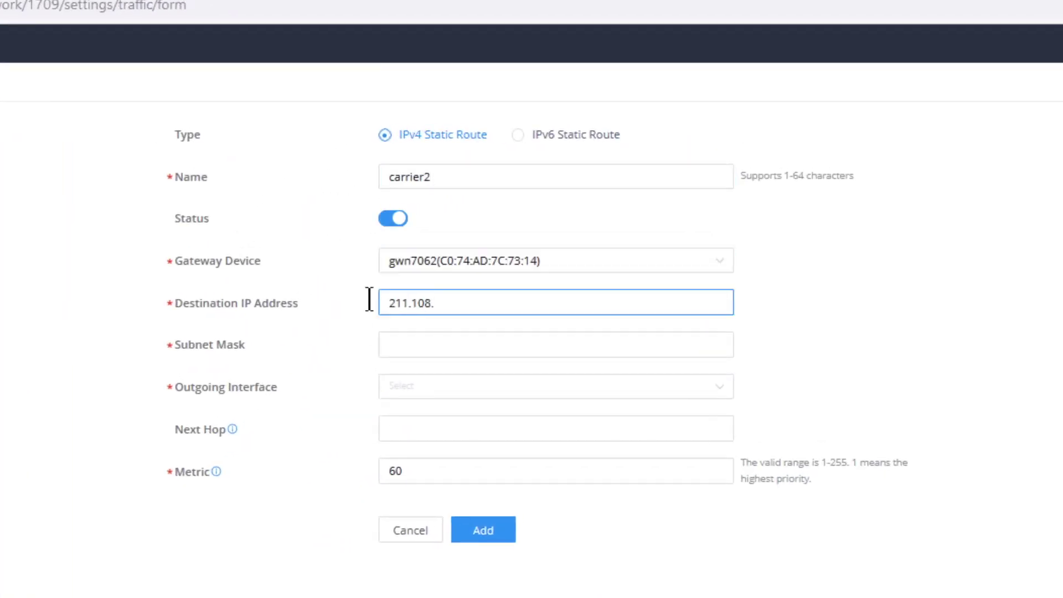
Finish the route with mask 255.255.255.255, Default LAN and next hop 192.168.5.1, then open Firewall & Security.
left_click(491, 340)
type("255.255.255.255")
left_click(461, 387)
left_click(437, 456)
key("Tab")
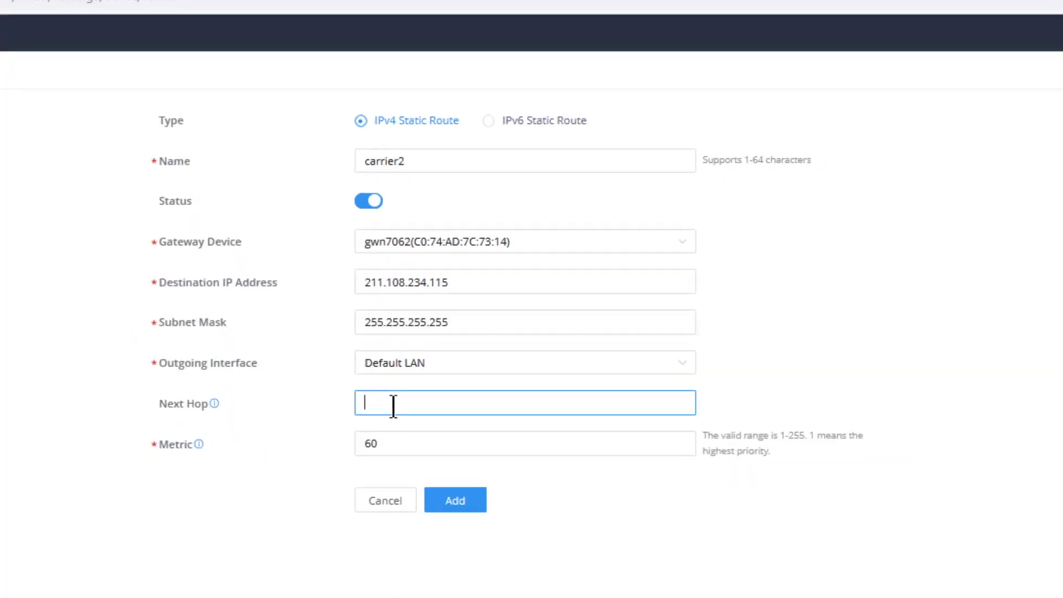
type("192.168.5.")
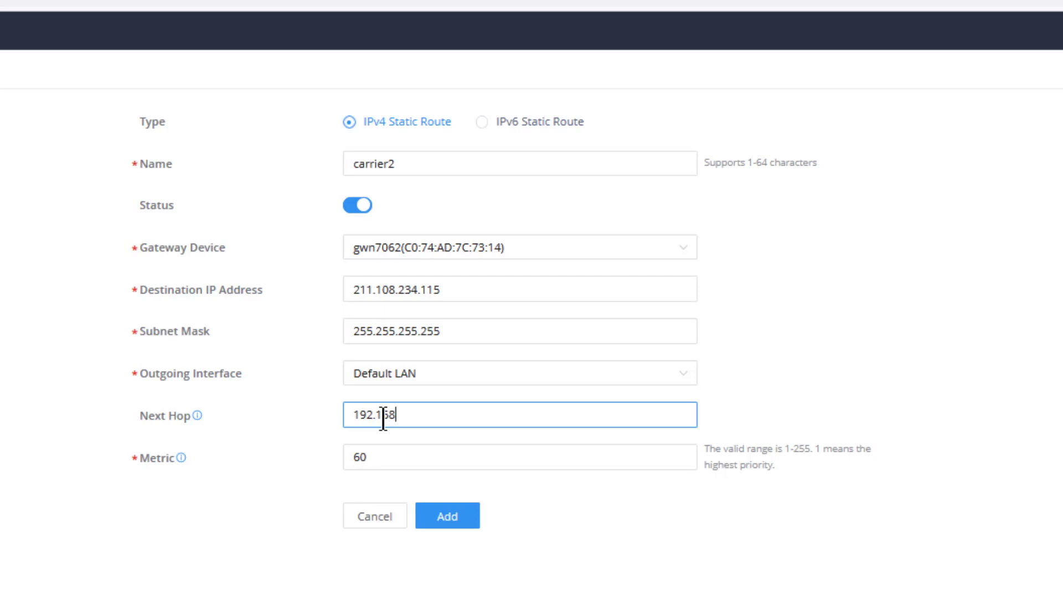
type("1")
left_click(553, 325)
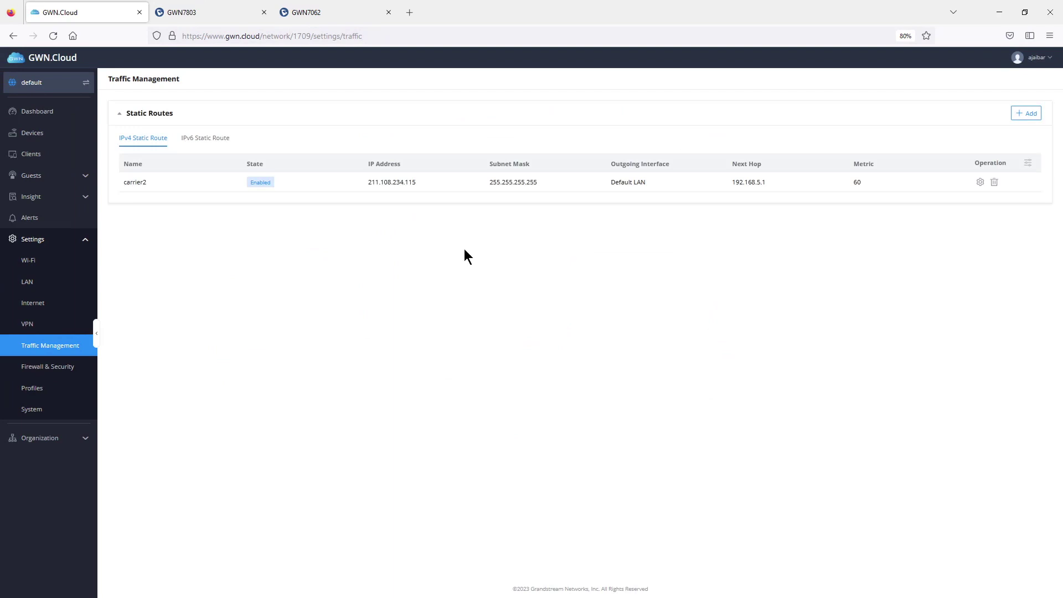
left_click_drag(424, 182, 363, 182)
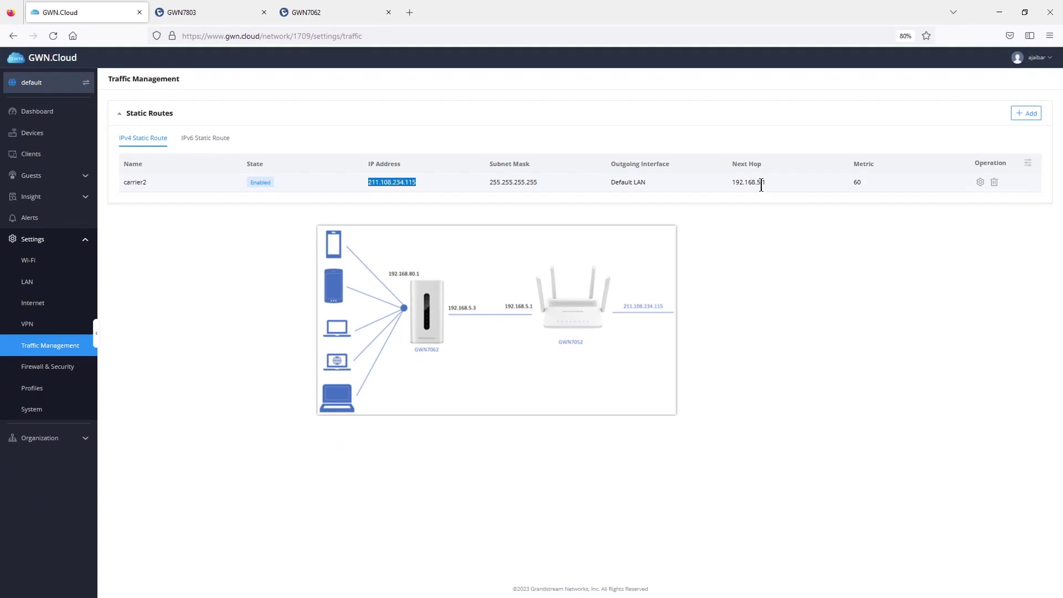
left_click(57, 367)
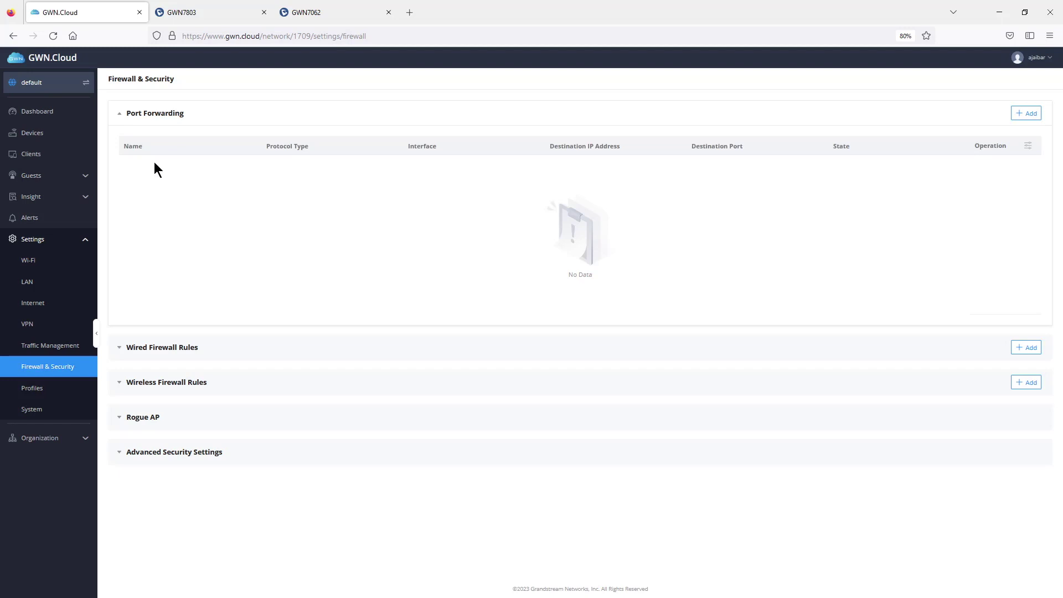
Look at the wired rules and their add-rule form, then show the Wireless Firewall Rules.
left_click(121, 349)
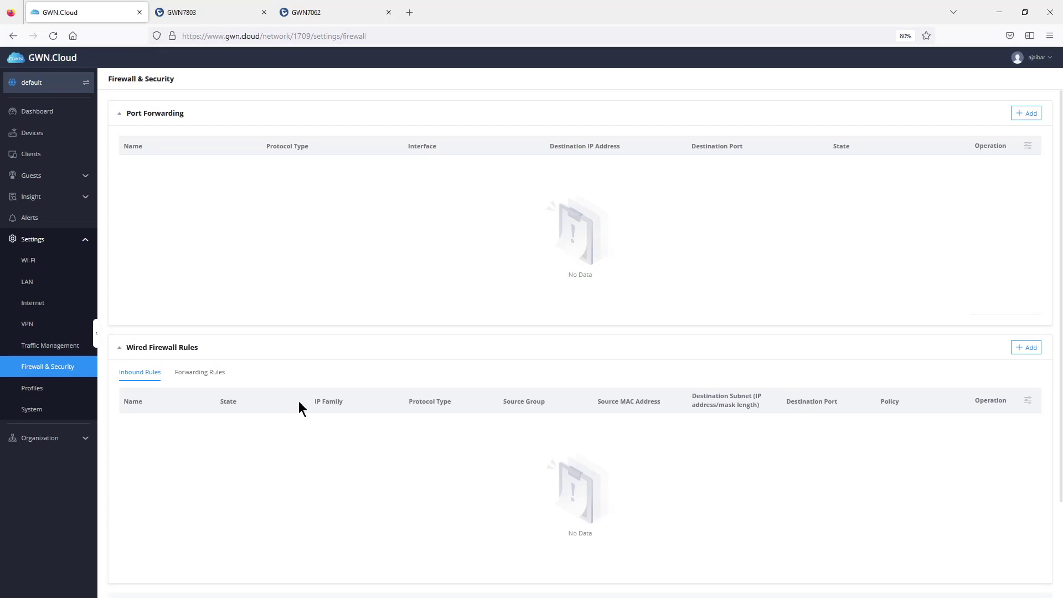
left_click(1034, 350)
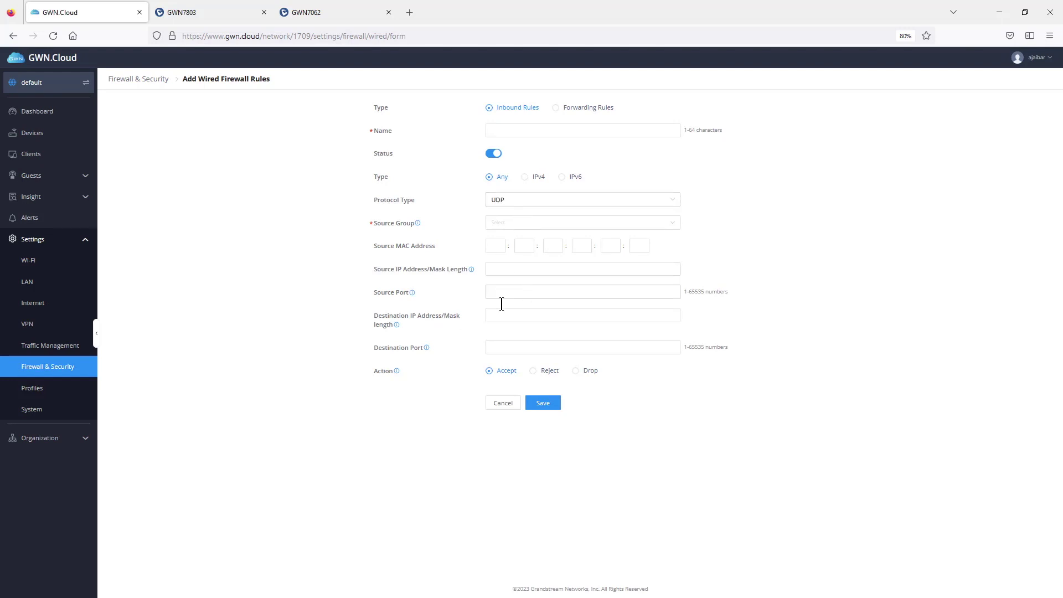
left_click(49, 372)
left_click(124, 353)
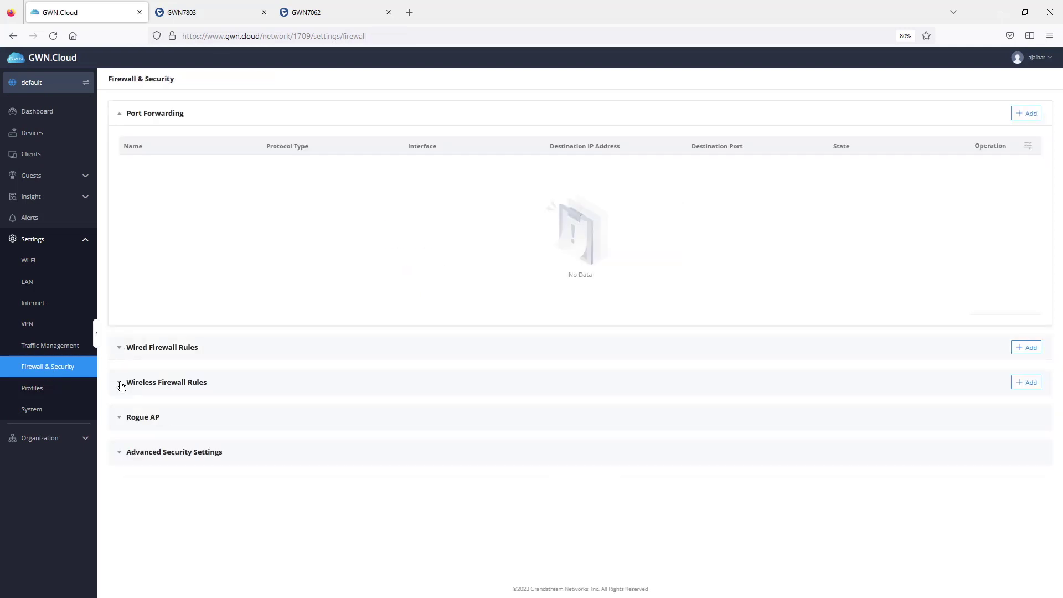
left_click(122, 386)
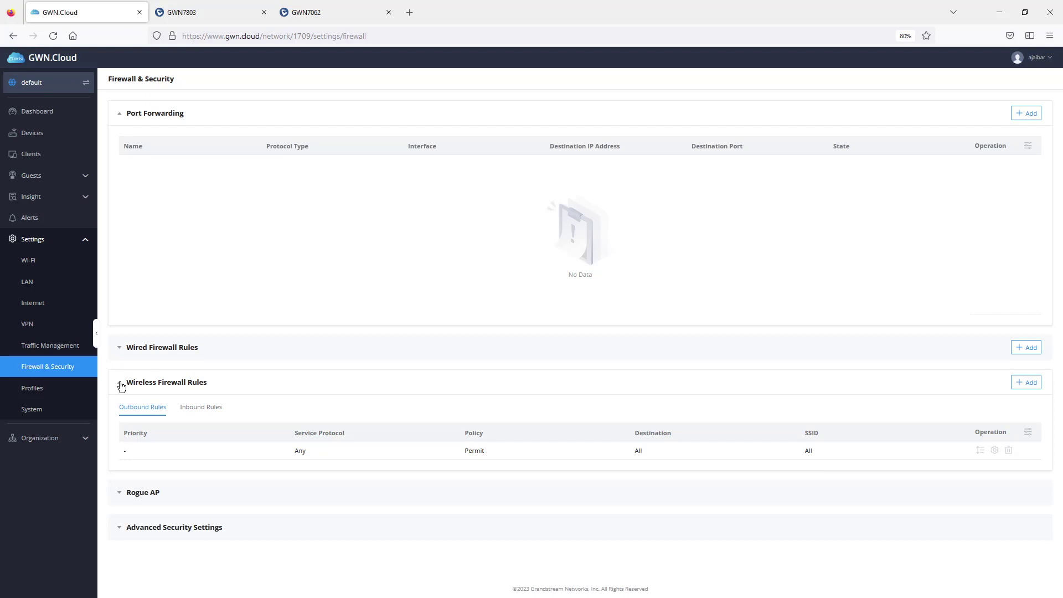
Expand the Rogue AP and Advanced Security Settings sections, then go to the Profiles page.
left_click(120, 494)
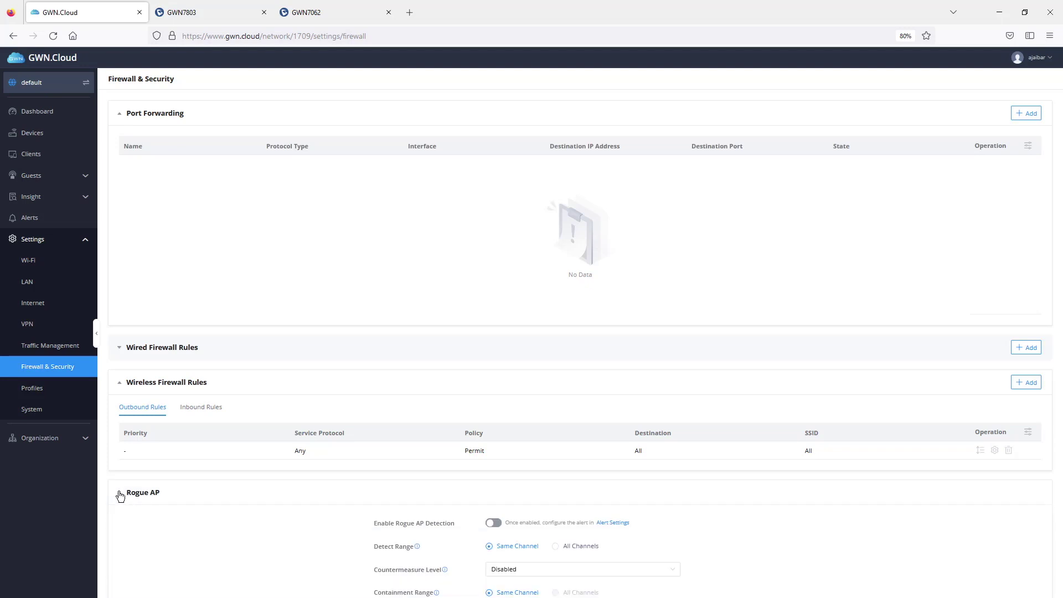
scroll(129, 493, "down", 5)
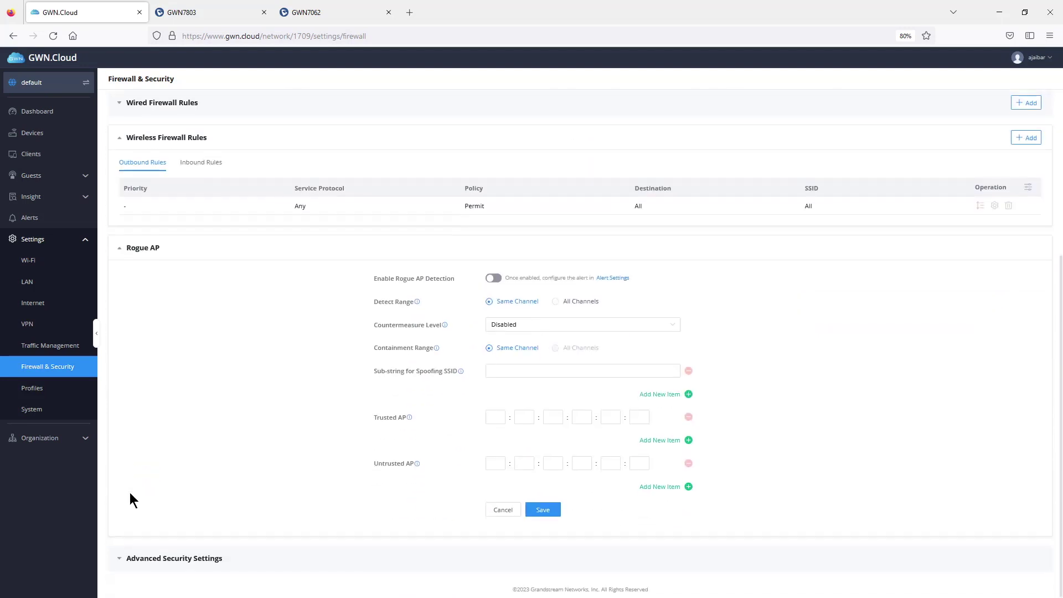
left_click(123, 557)
scroll(155, 523, "down", 2)
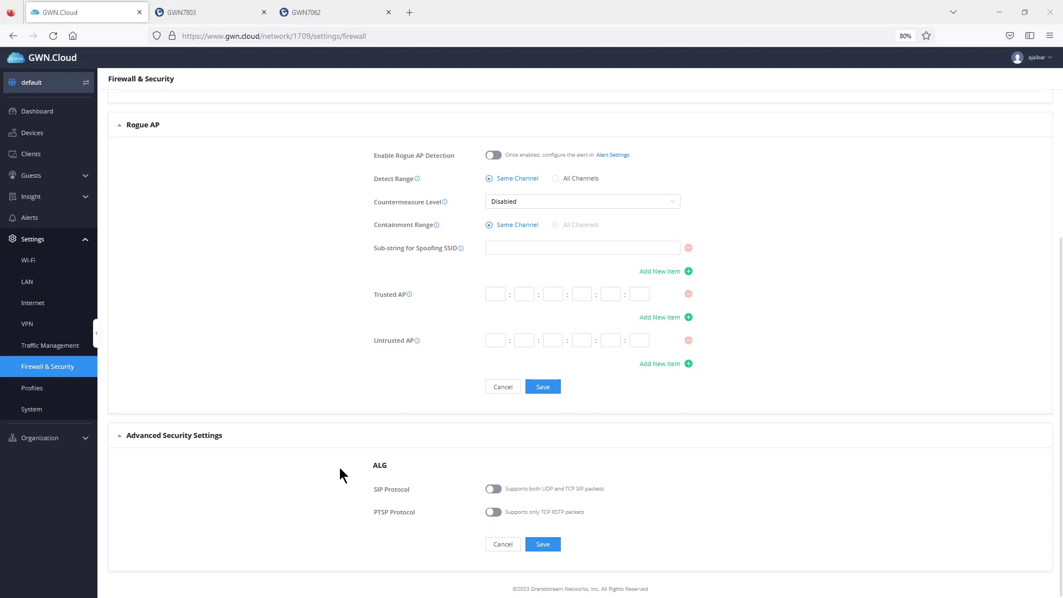
left_click(33, 391)
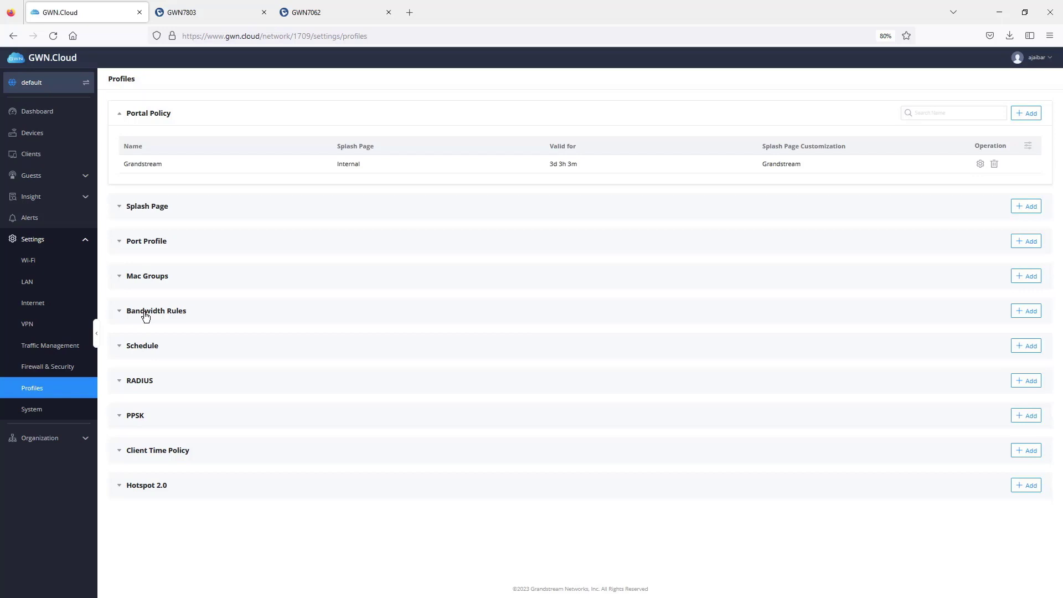
Open Organization > Network List to see the default, ABC, XYZ and GS networks.
left_click(60, 437)
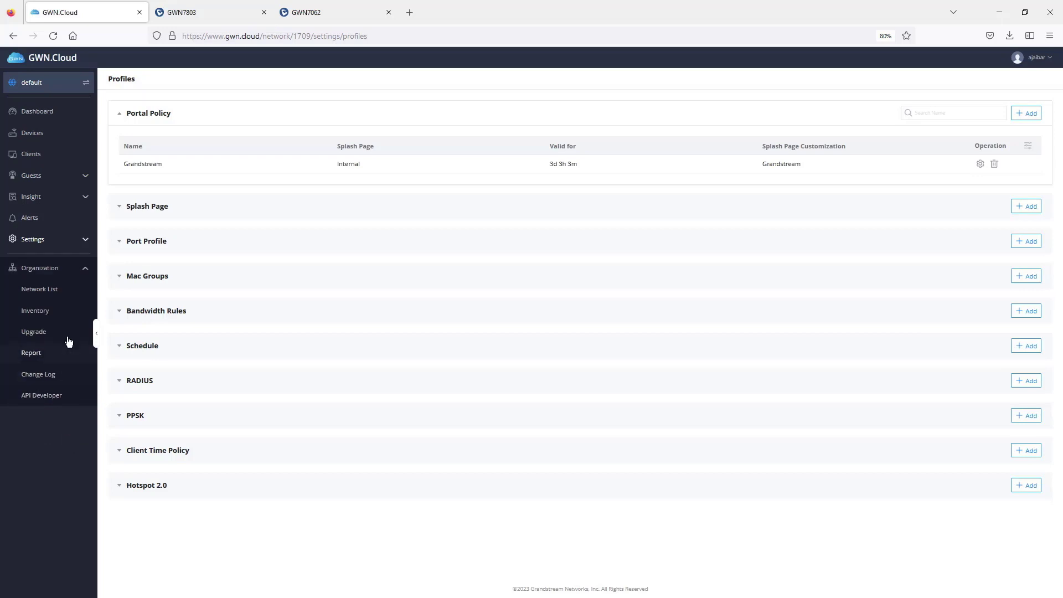
left_click(45, 295)
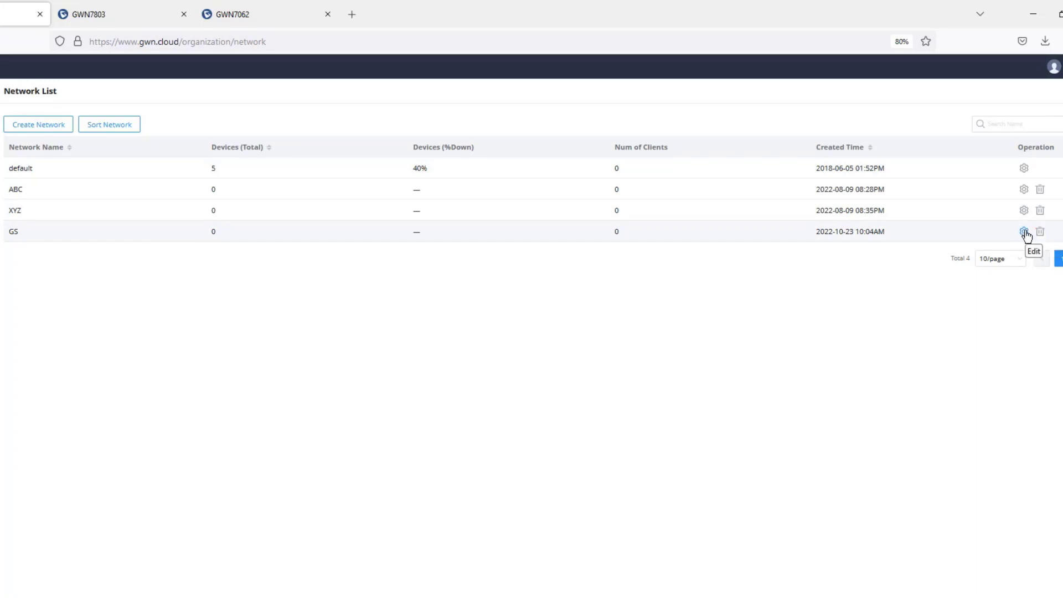
Open Inventory > Upgrade to list devices' current and recommended firmware versions.
left_click(33, 311)
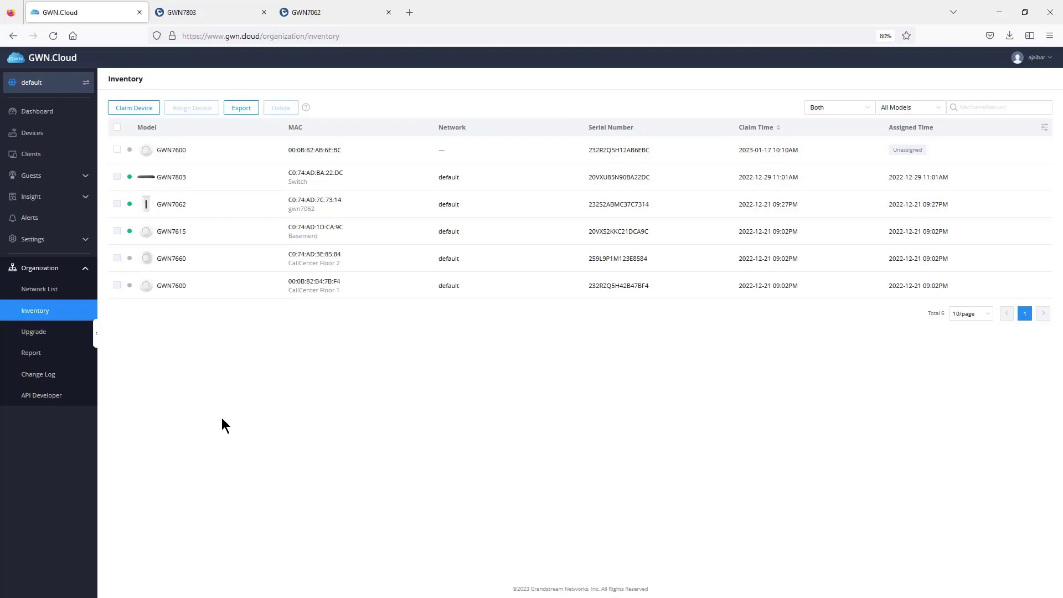
left_click(34, 333)
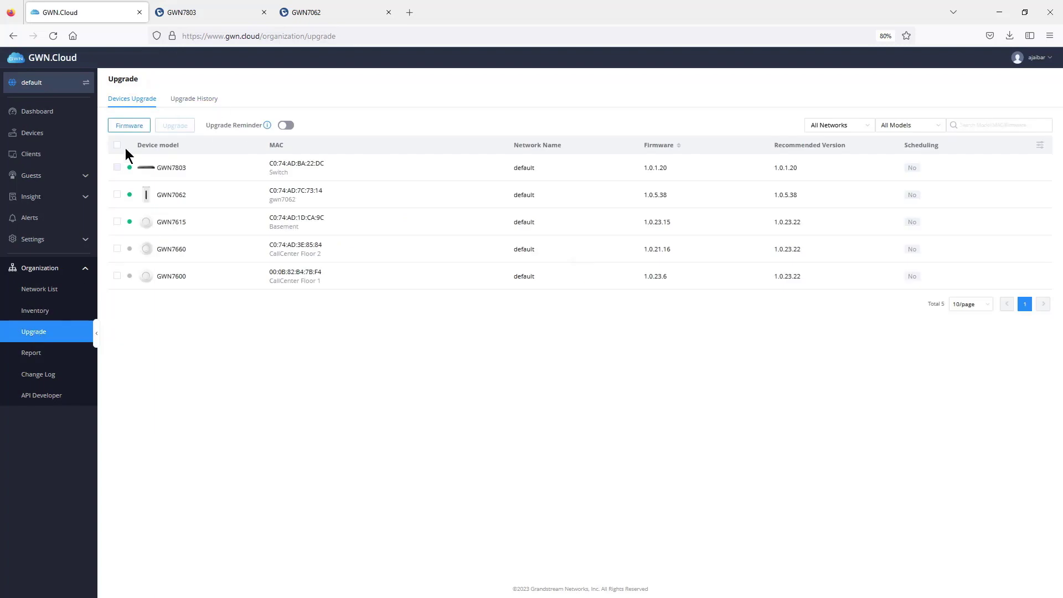
Start an upgrade for the GWN7062 using the Latest Recommended Version firmware.
left_click(117, 195)
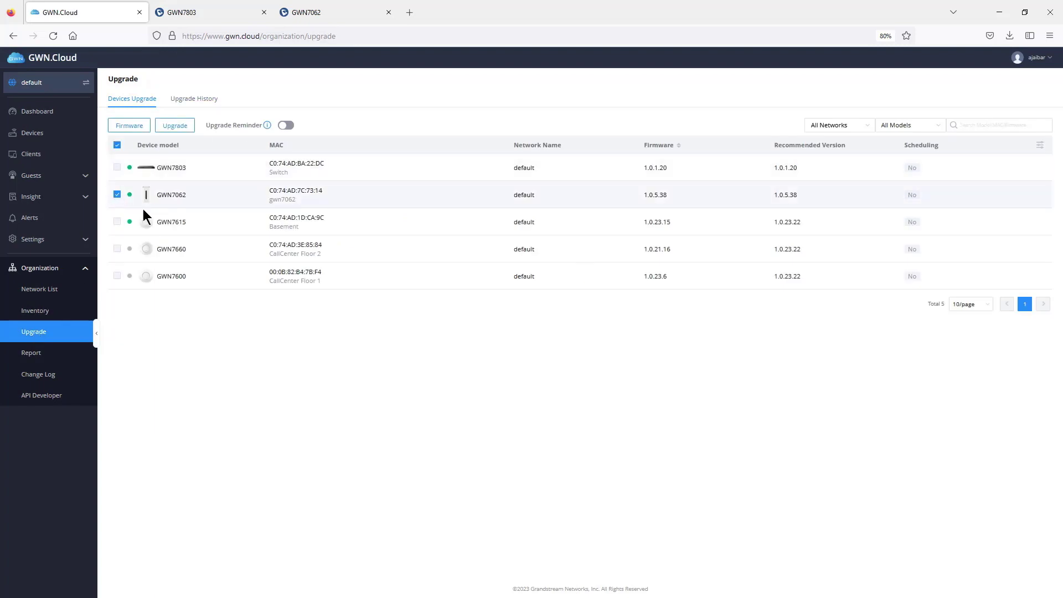
left_click(164, 129)
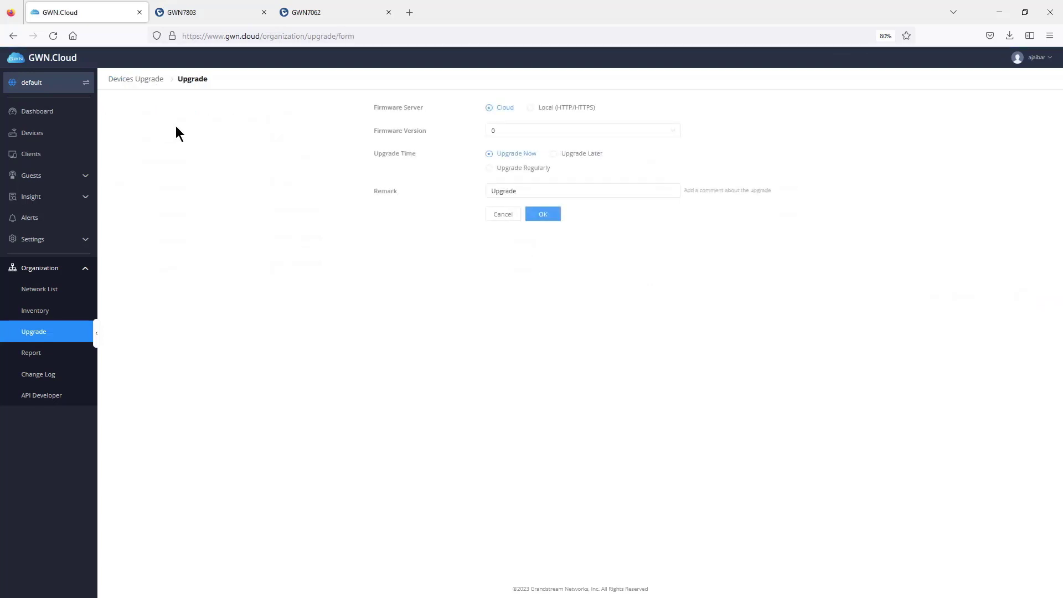
left_click(563, 135)
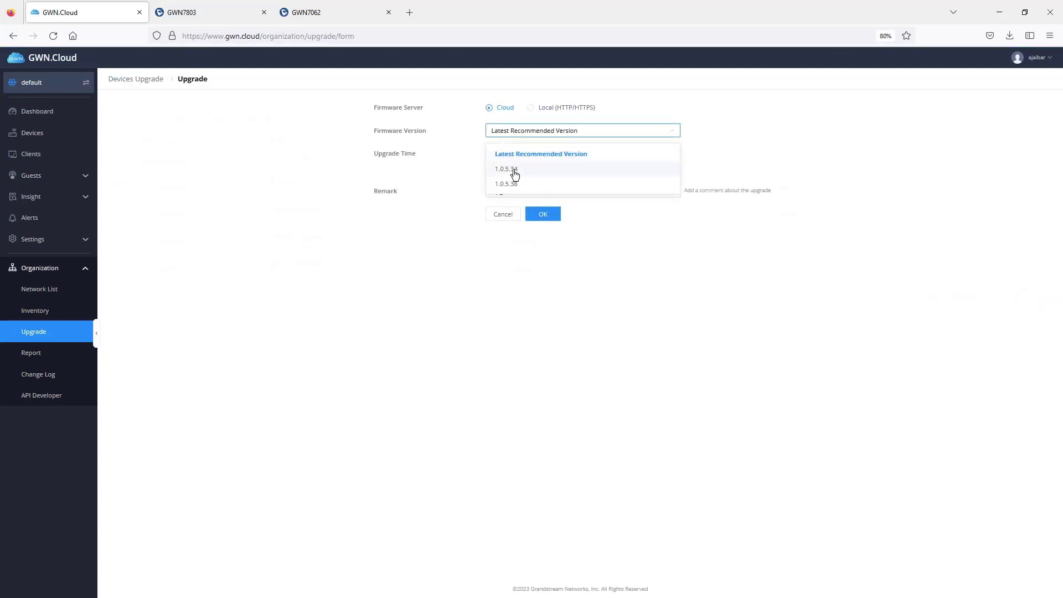
left_click(766, 137)
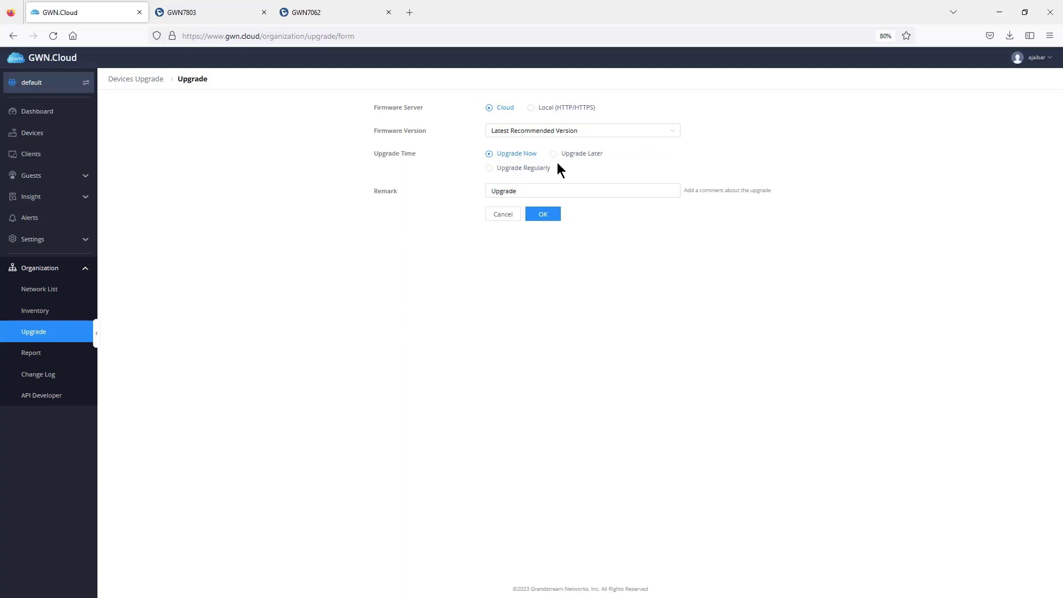
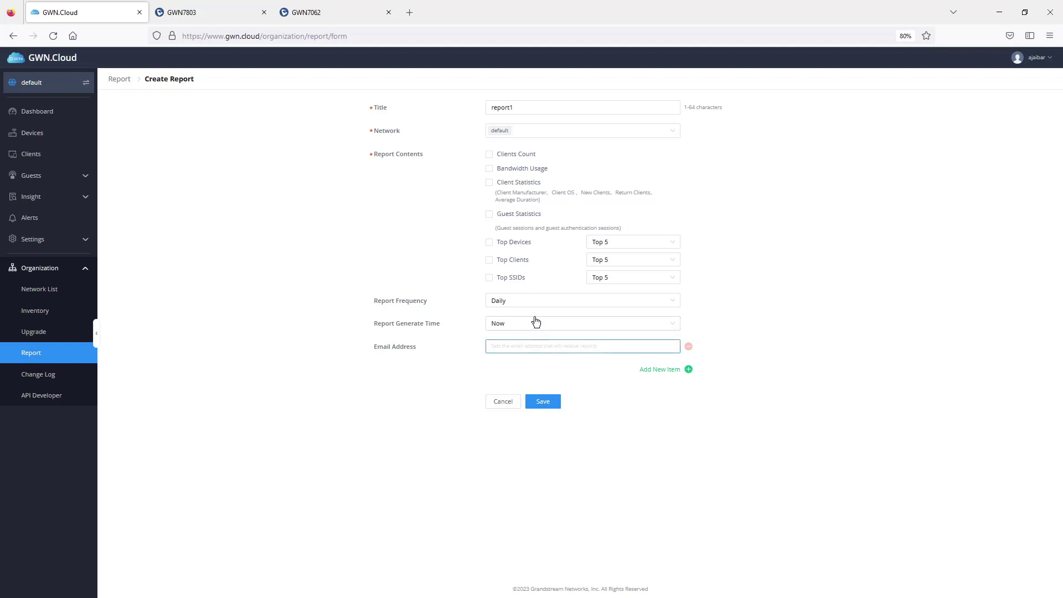
Include Bandwidth Usage and Clients Count in report1 and add the ABC network.
left_click(490, 170)
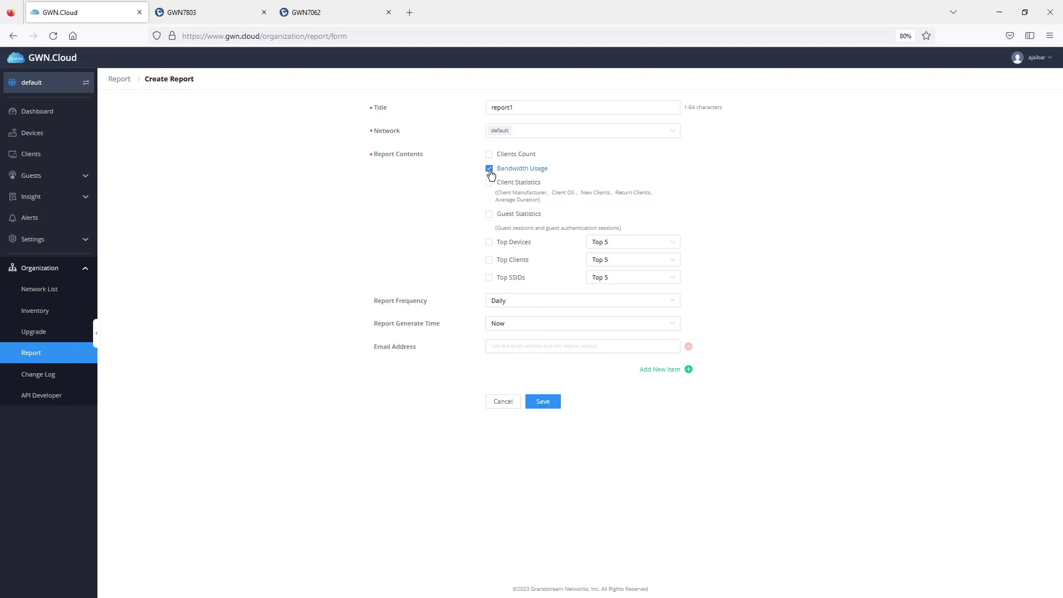
left_click(489, 155)
left_click(515, 131)
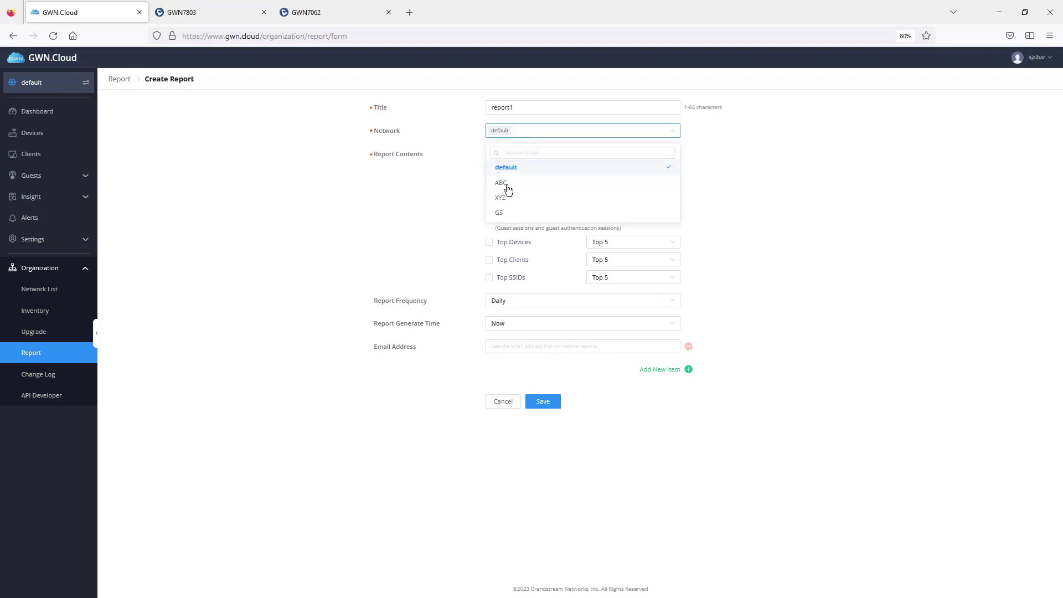
left_click(501, 183)
left_click(765, 159)
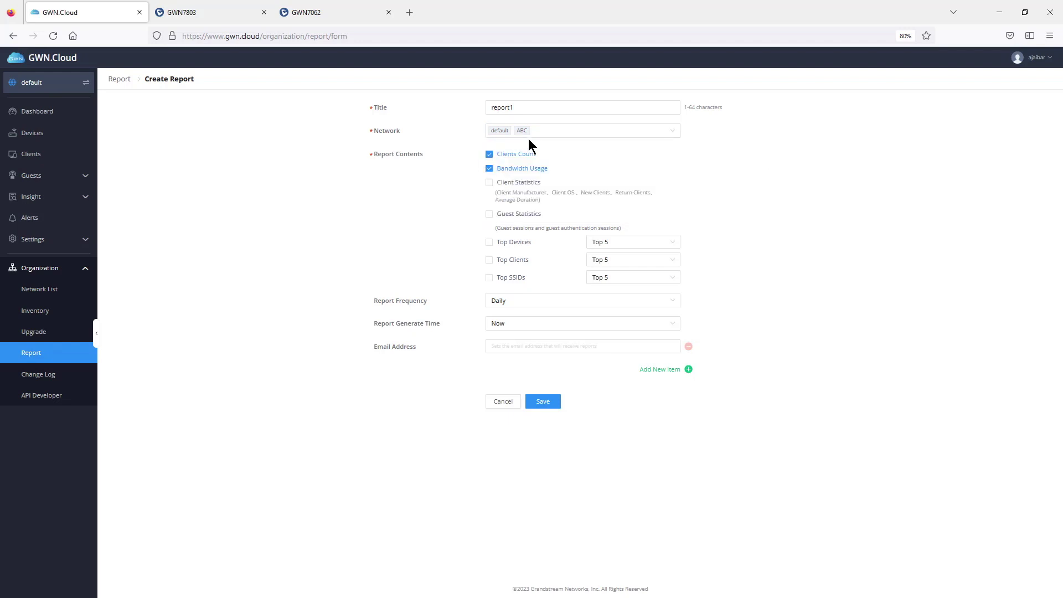
Keep Daily frequency, set generation time to Later, save the report, and open the Change Log.
left_click(525, 303)
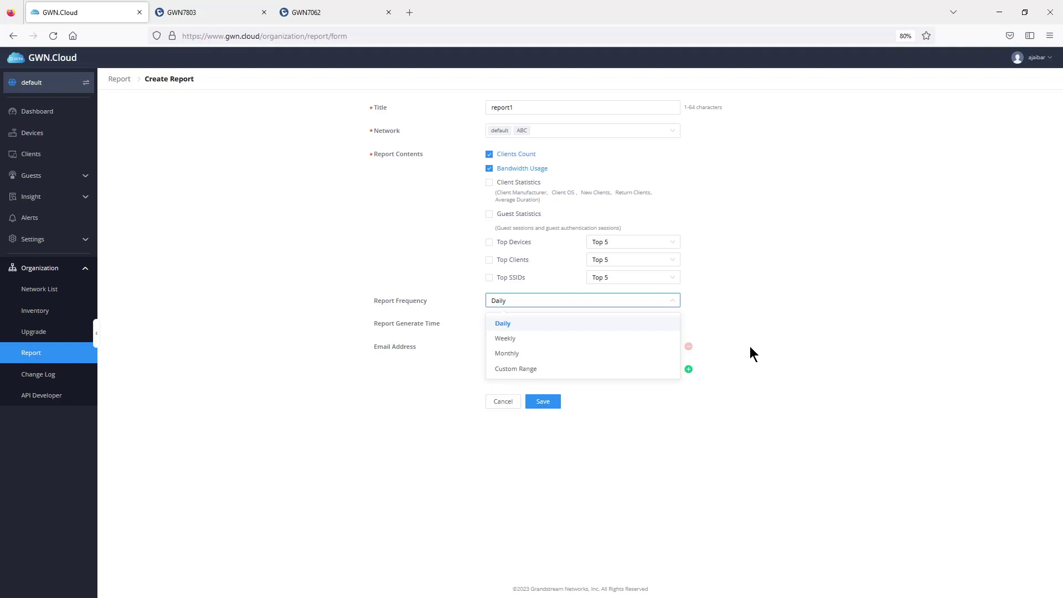
left_click(749, 346)
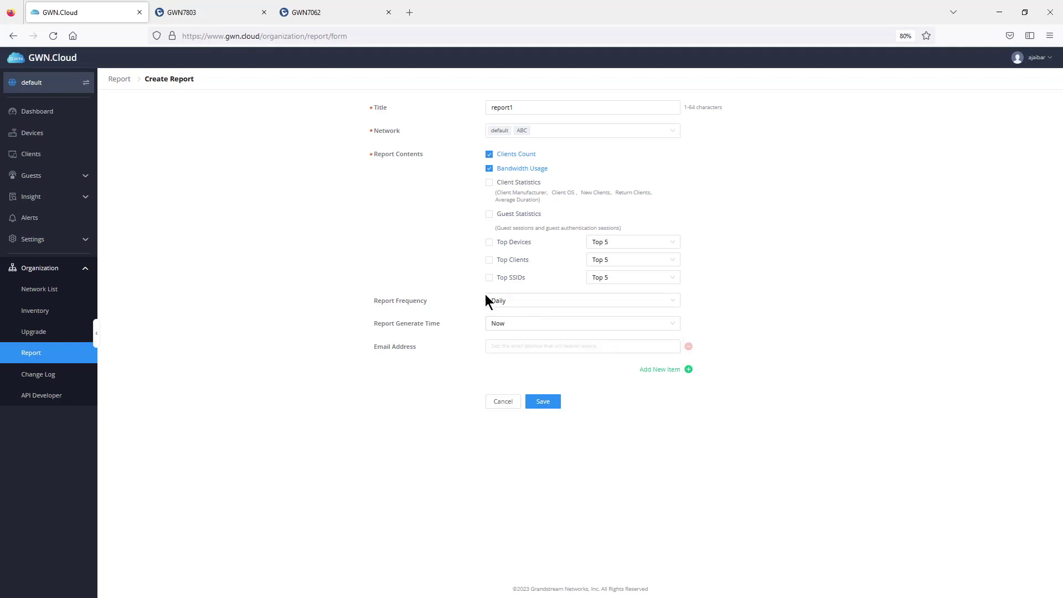
left_click(521, 328)
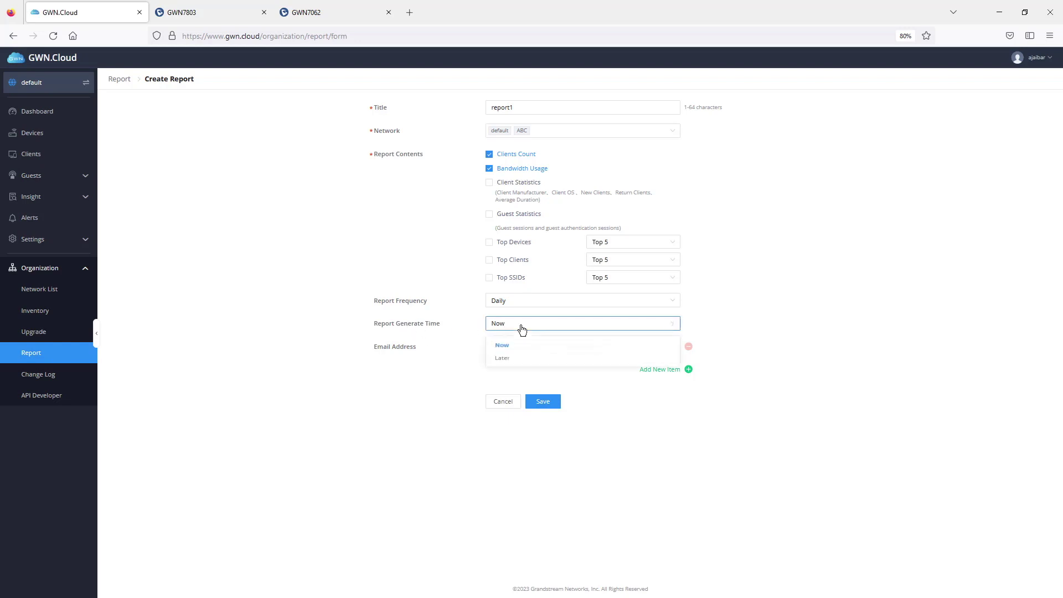
left_click(514, 363)
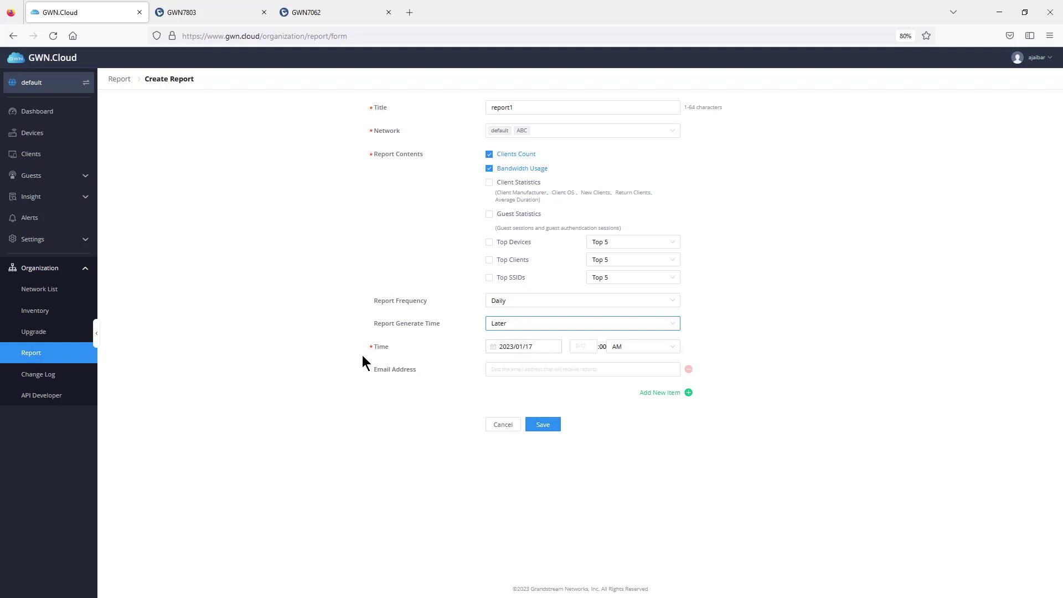
left_click(577, 369)
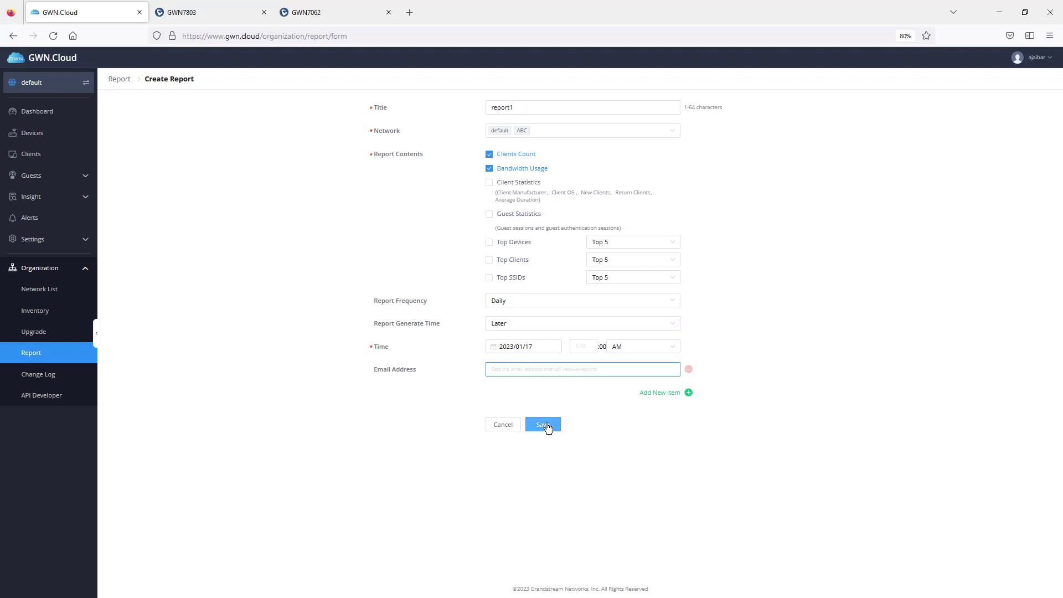
left_click(34, 332)
left_click(47, 376)
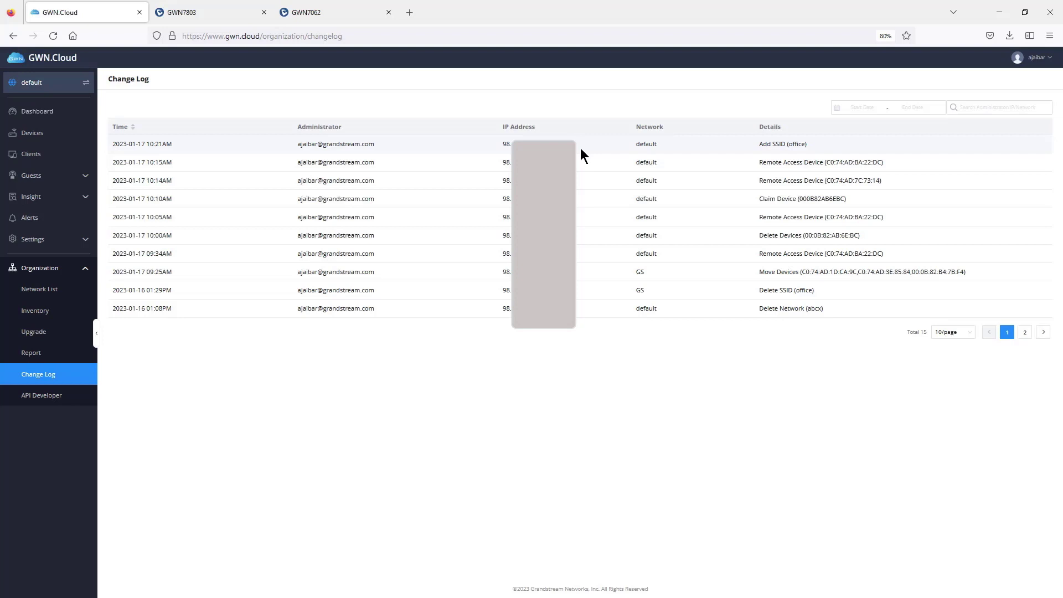
Open the API Developer page and its GWN API documentation tab, then return to GWN.Cloud.
left_click(42, 399)
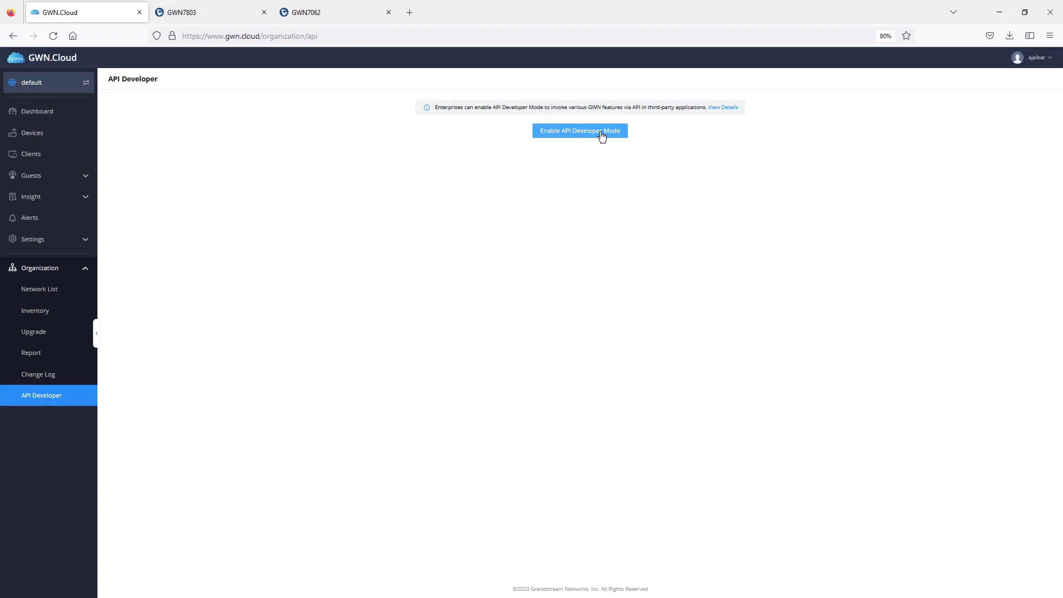
left_click(723, 107)
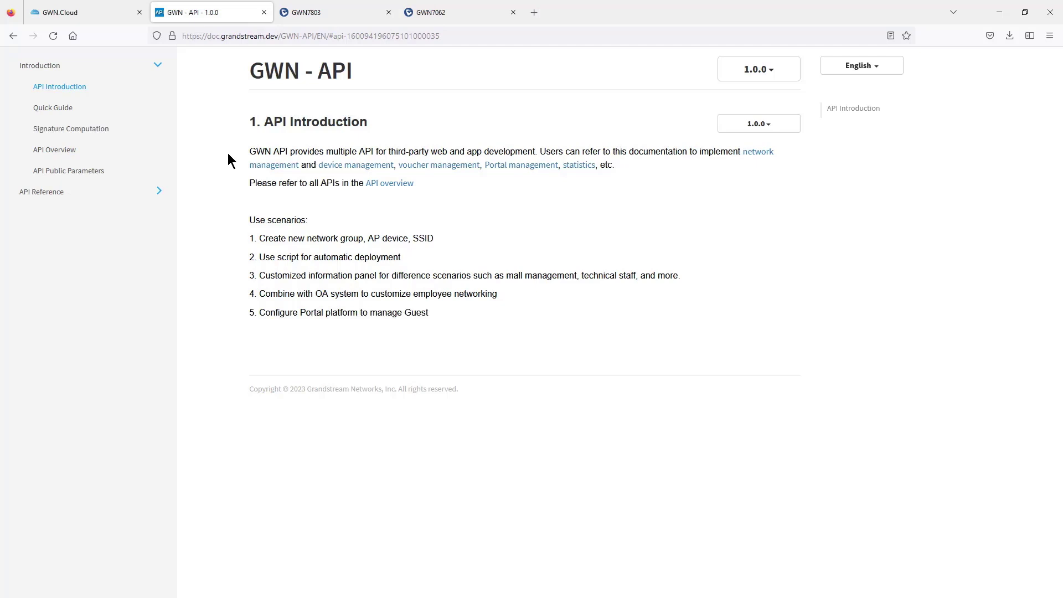
key("ctrl+shift+Tab")
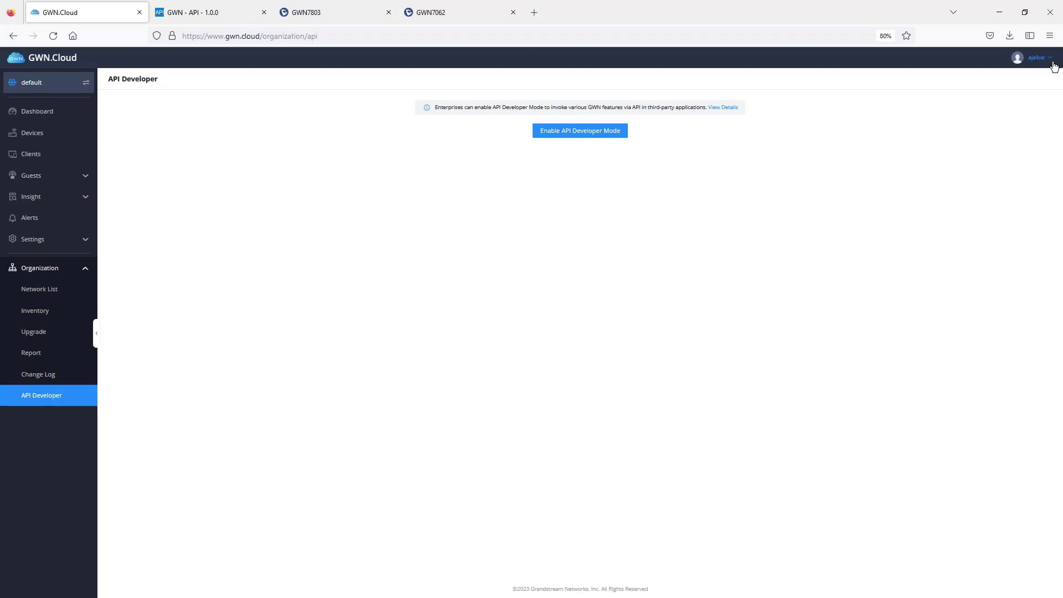
Go to User Management and start adding a new user.
left_click(1053, 64)
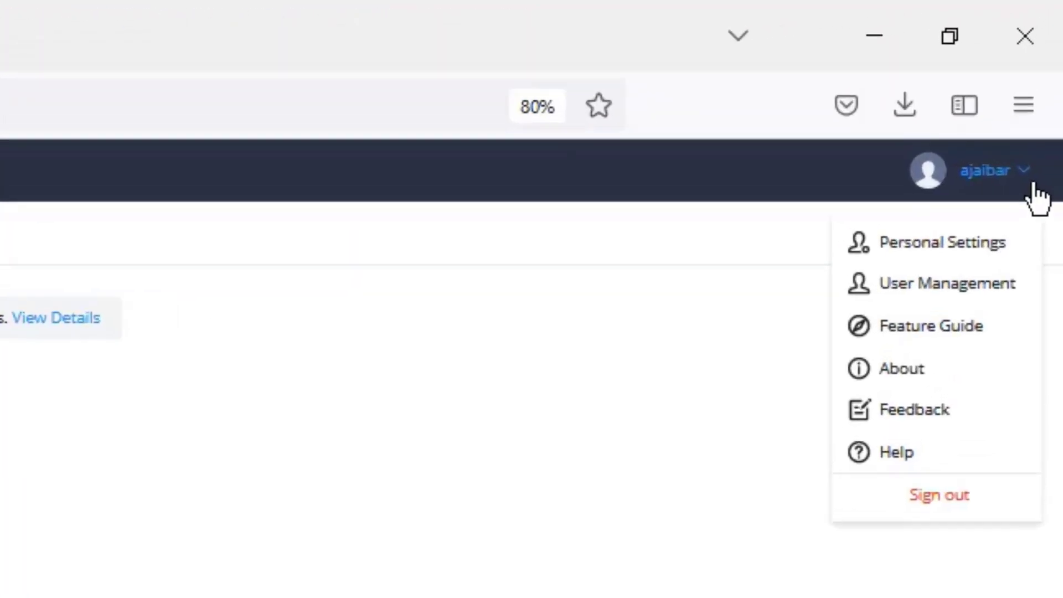
left_click(977, 294)
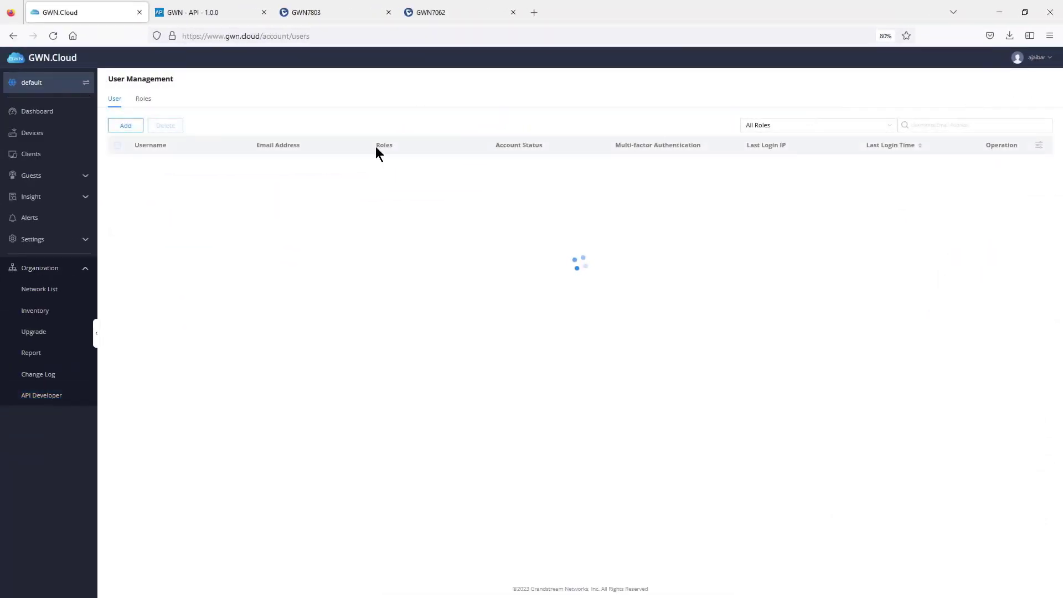
left_click(122, 127)
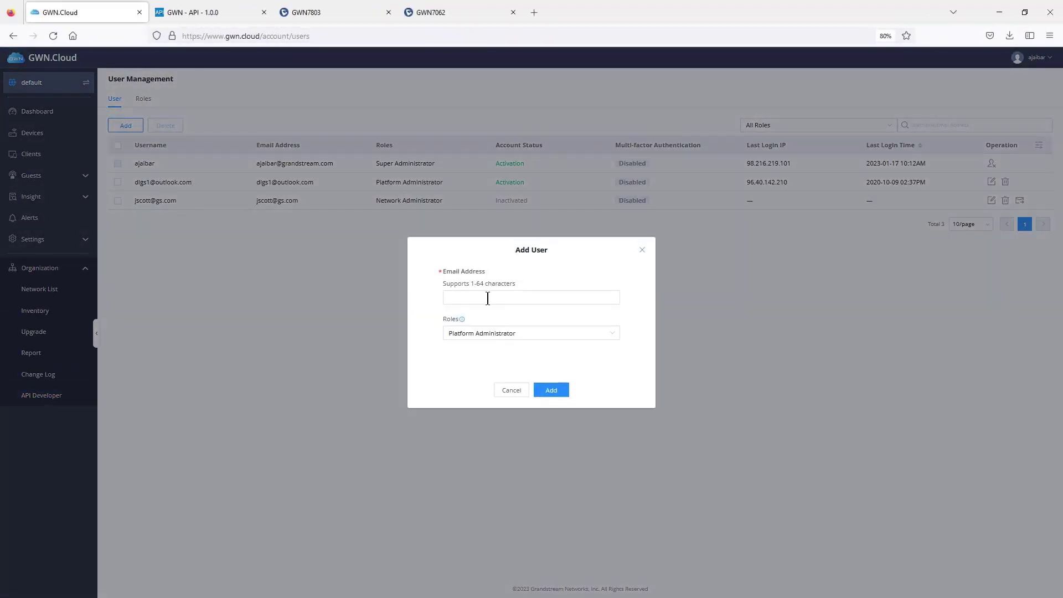
left_click(478, 297)
Give the new user the Network Administrator role with the ABC network, then discard the form.
left_click(494, 332)
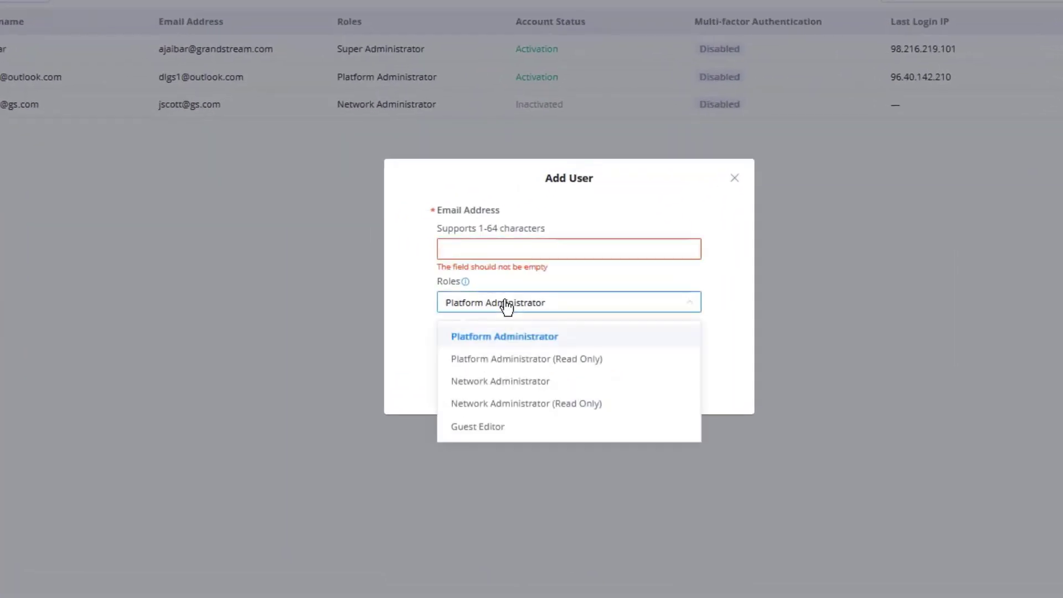
left_click(507, 385)
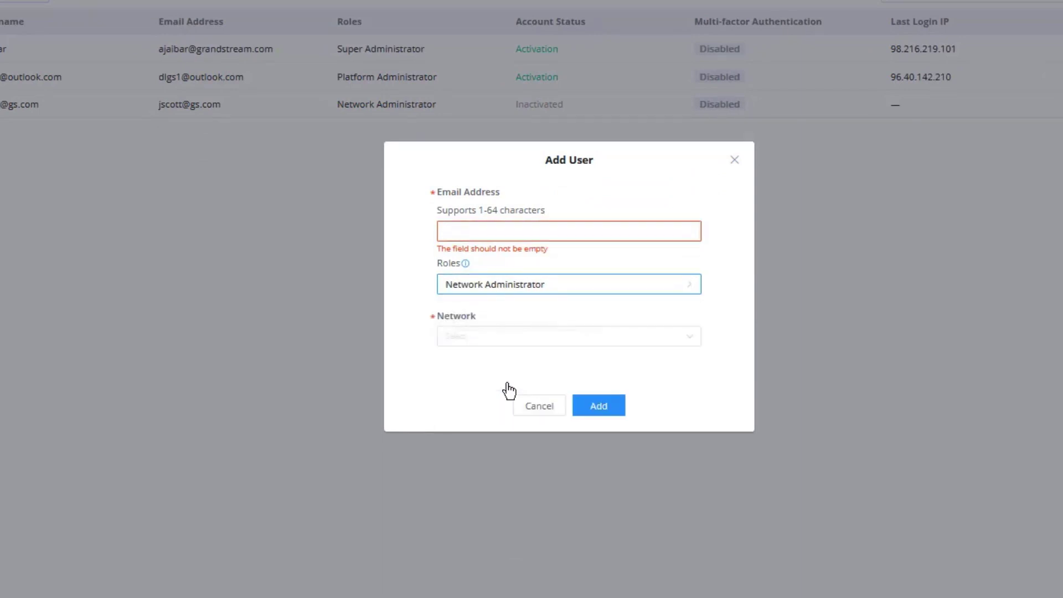
left_click(500, 338)
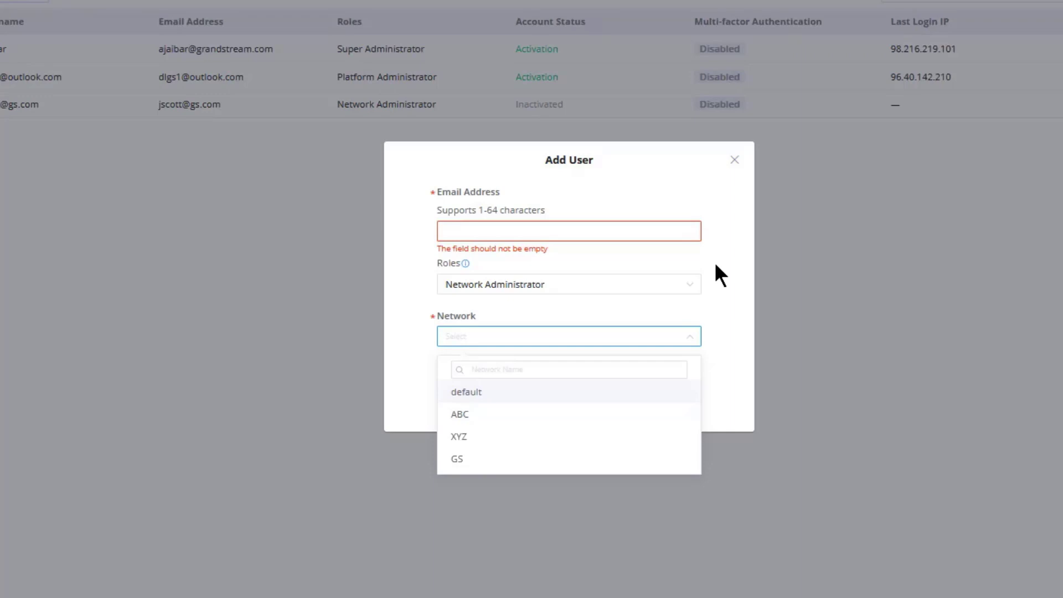
left_click(467, 419)
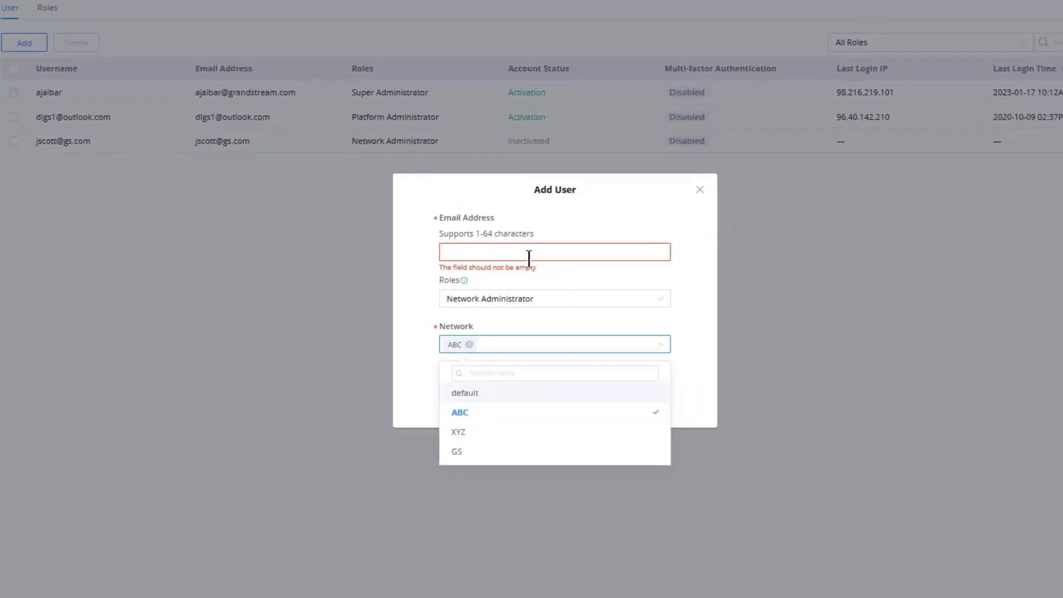
left_click(704, 185)
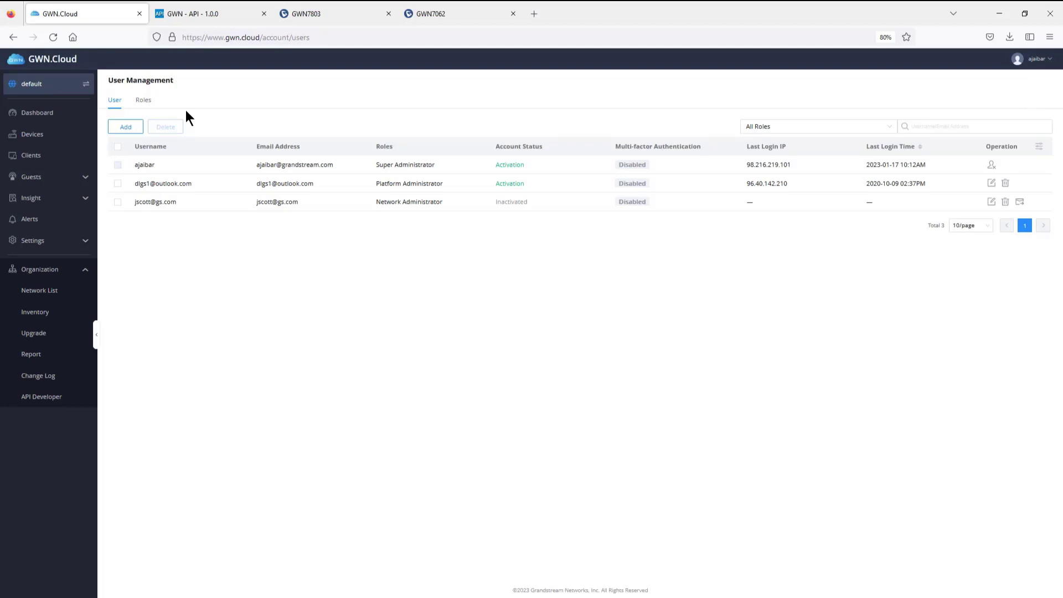
Open About from the account menu to see version 1.1.23.39 and firmware requirements.
left_click(1043, 62)
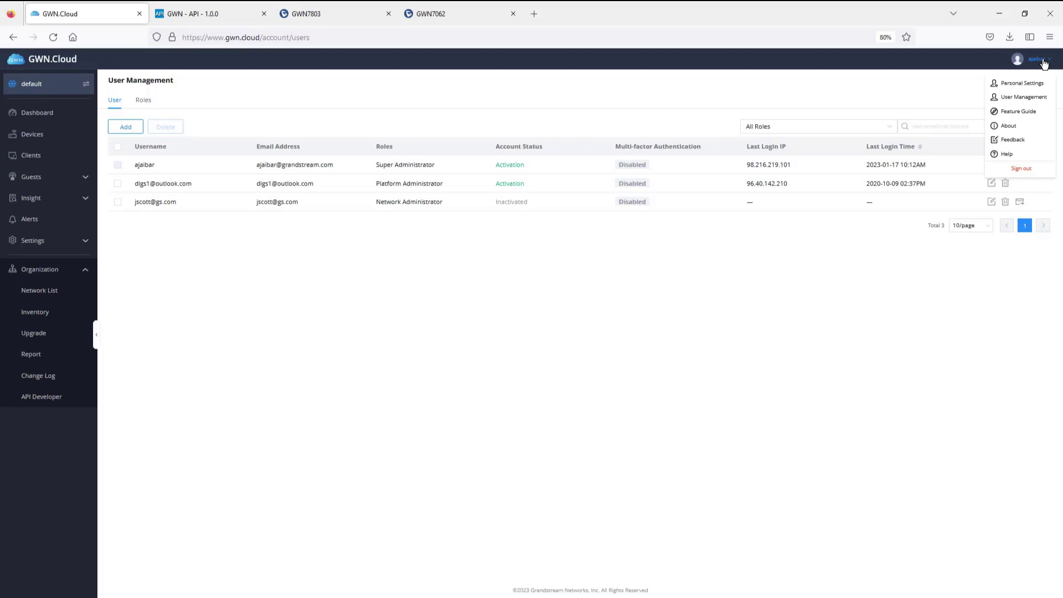
left_click(1008, 127)
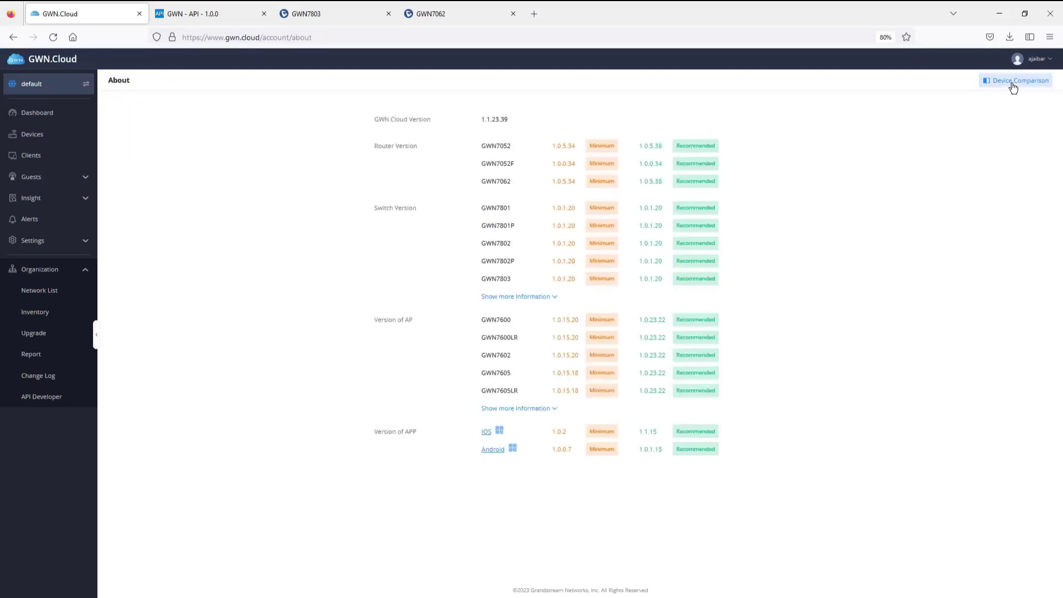
View the Device Comparison tab, return to the About page, then go to Devices.
left_click(1012, 88)
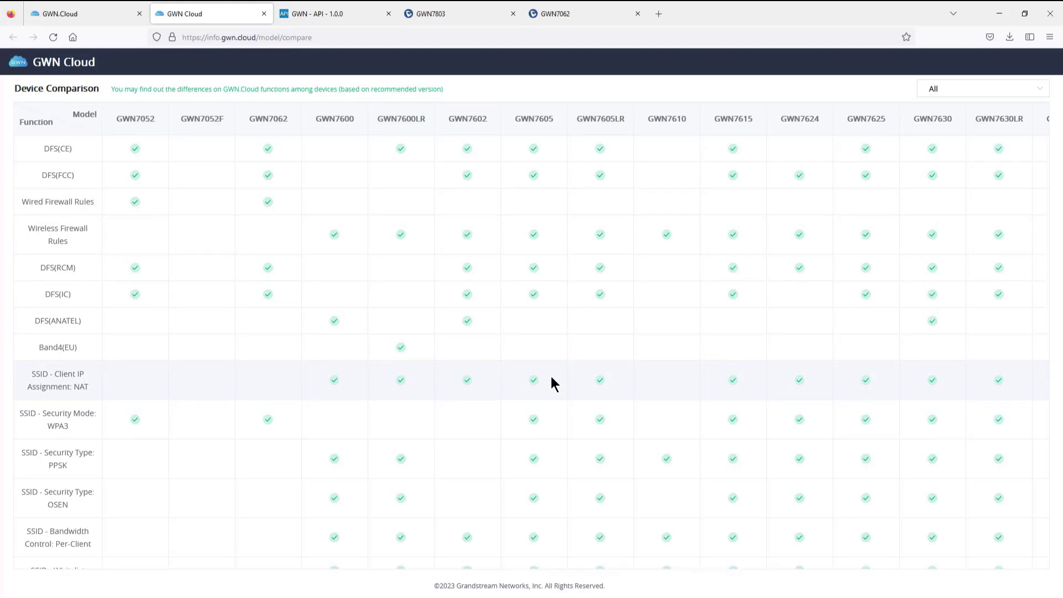
left_click(102, 13)
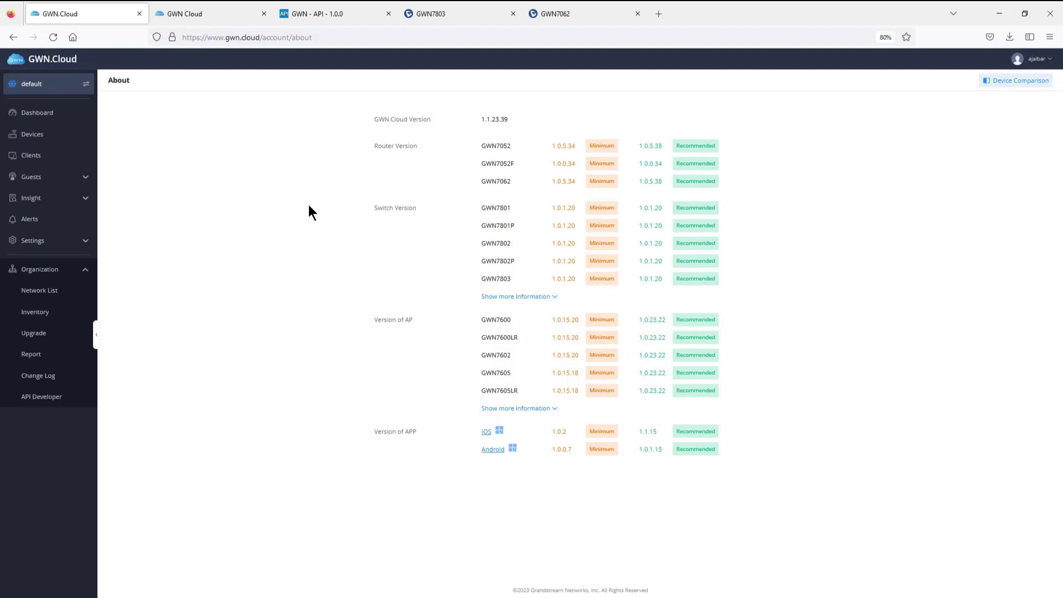
left_click(46, 141)
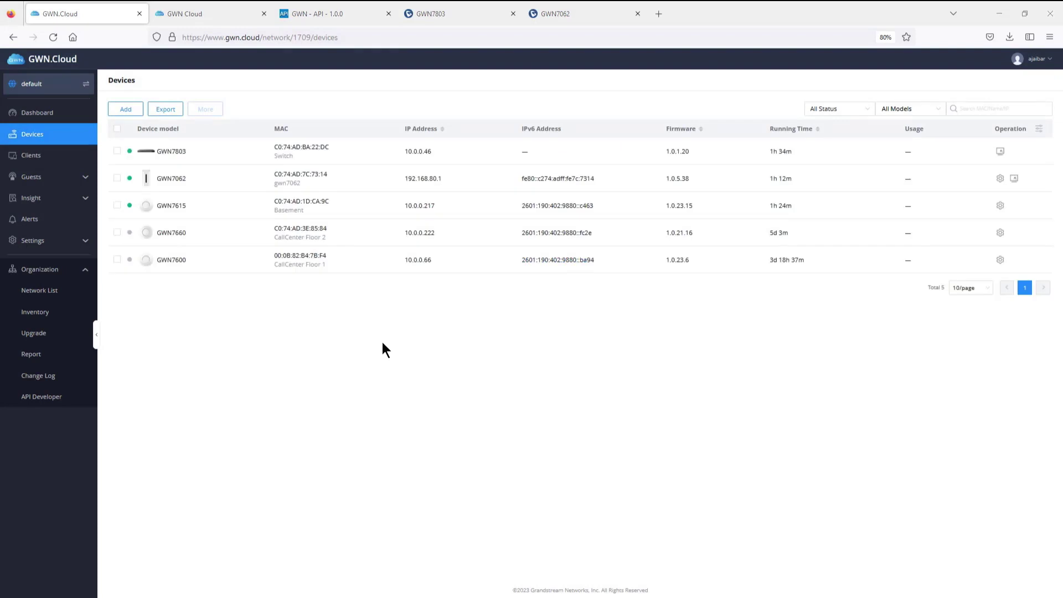
Open the Debug tools for the GWN7600 access point CallCenter Floor 1, then switch to packet capture.
left_click(999, 261)
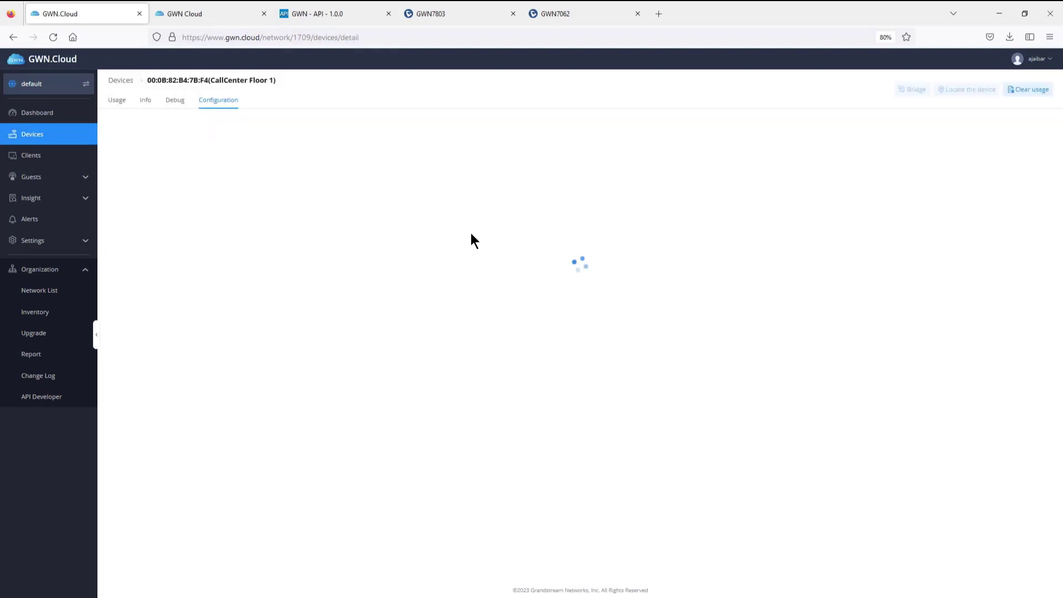
left_click(175, 103)
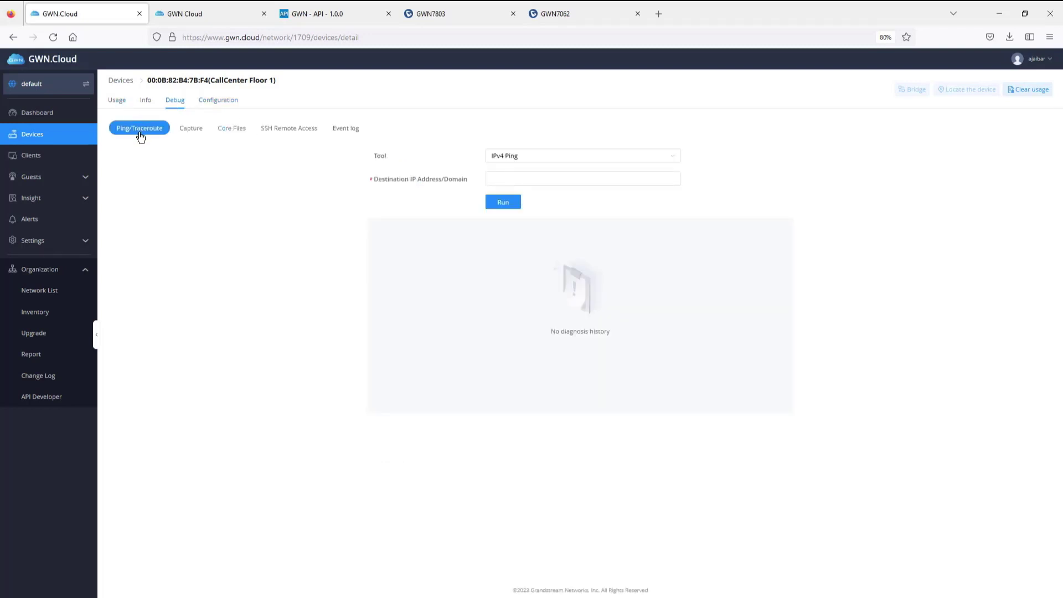
left_click(191, 130)
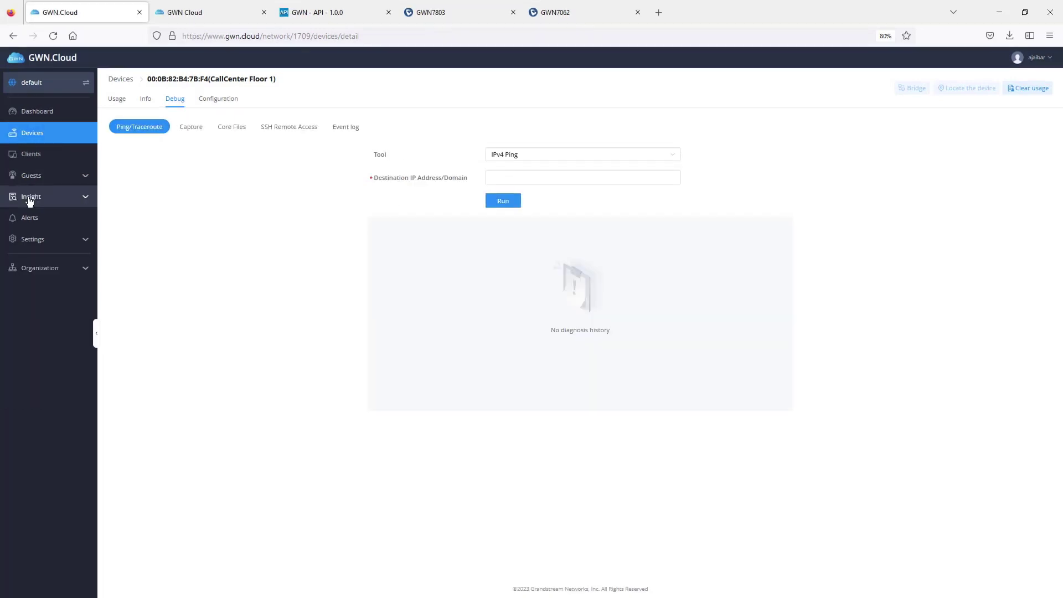
Review Insight > Site Survey and the Clients list, then open Guests > Online Status.
left_click(29, 200)
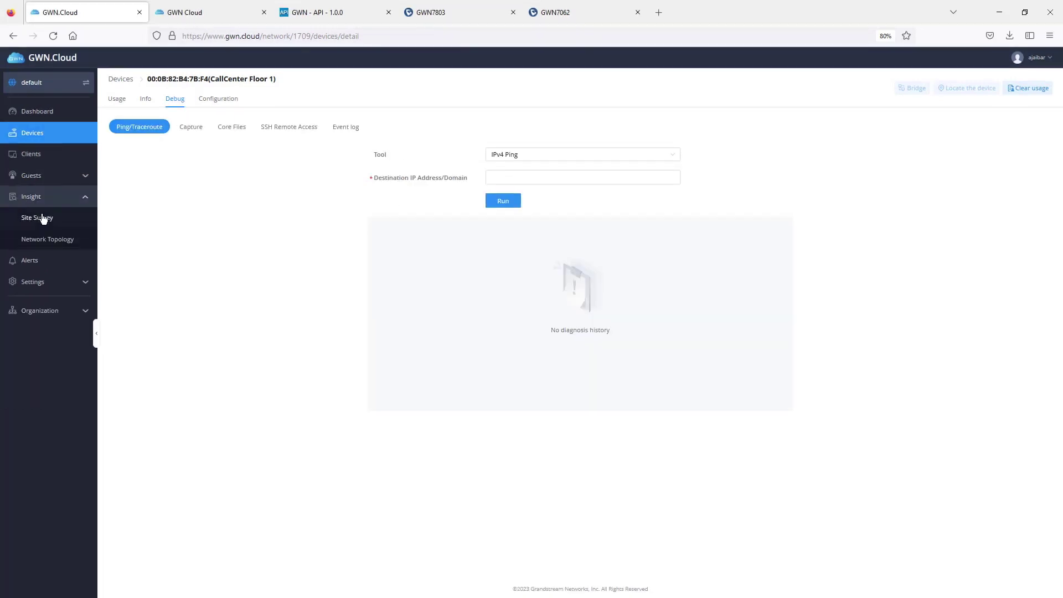
left_click(44, 222)
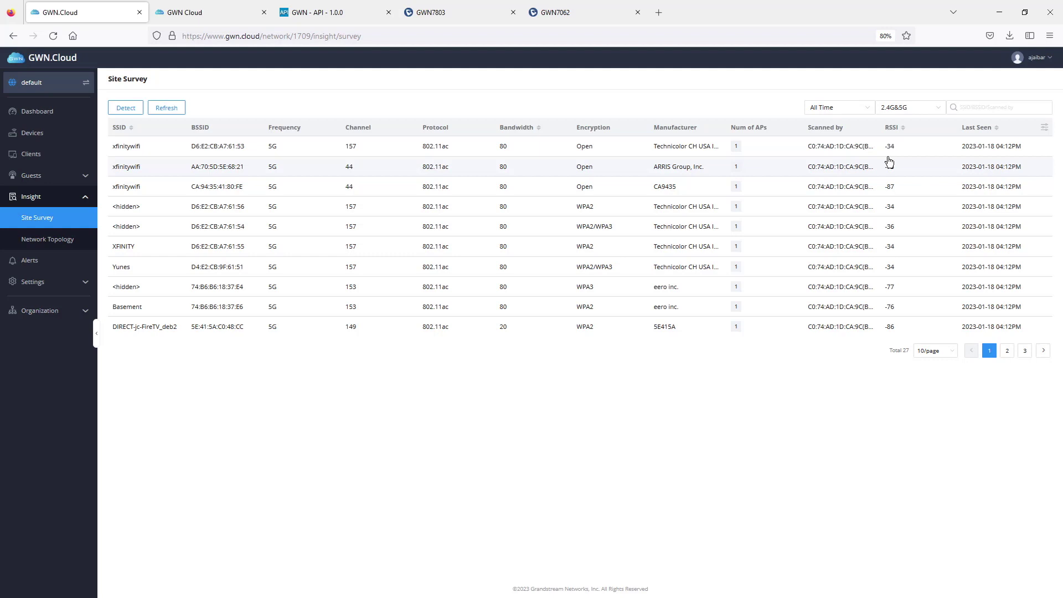
left_click(39, 158)
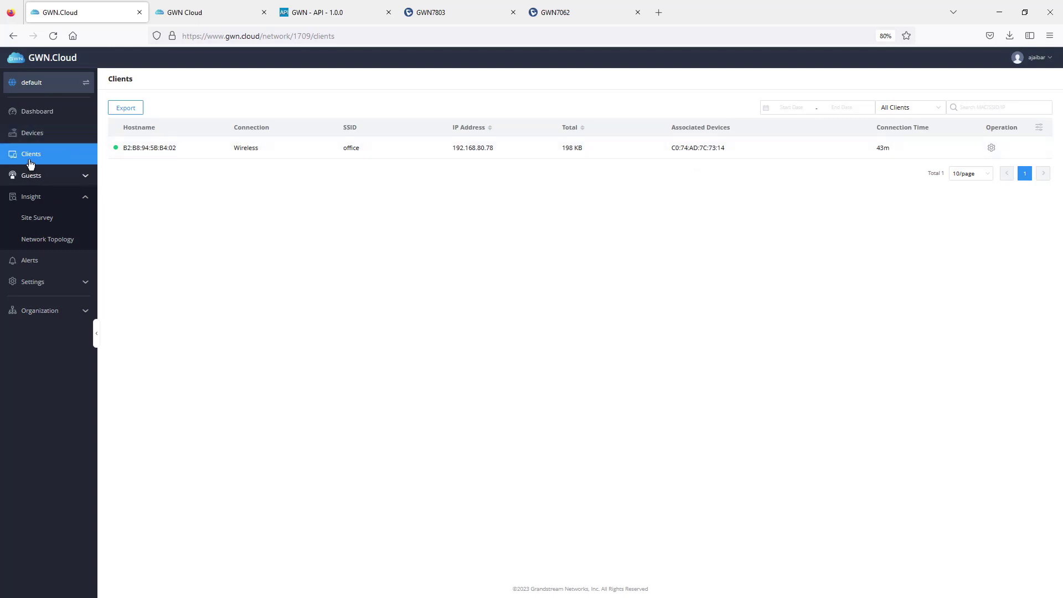
left_click(38, 178)
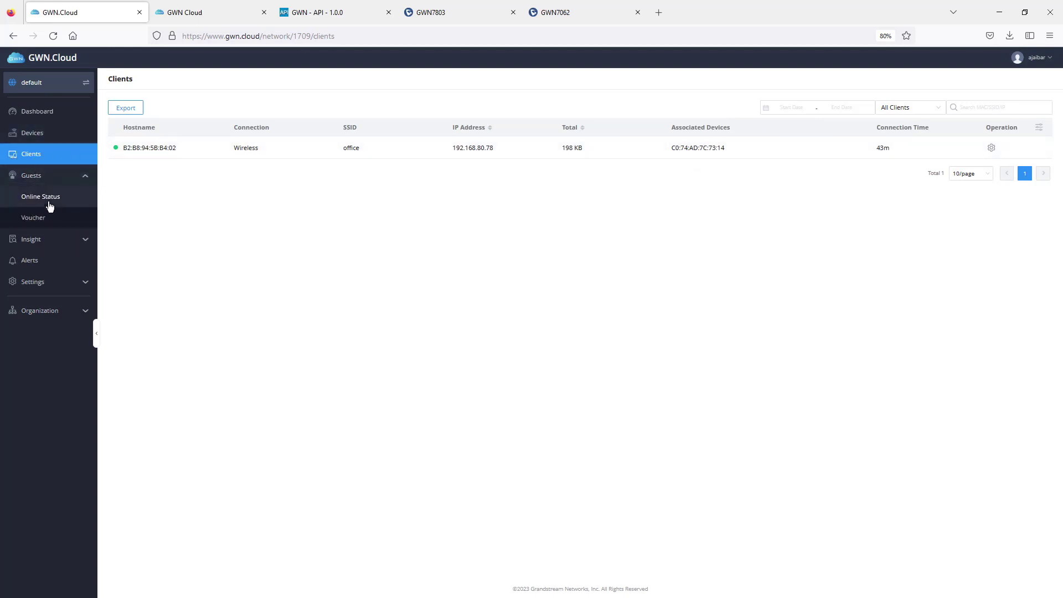
left_click(50, 205)
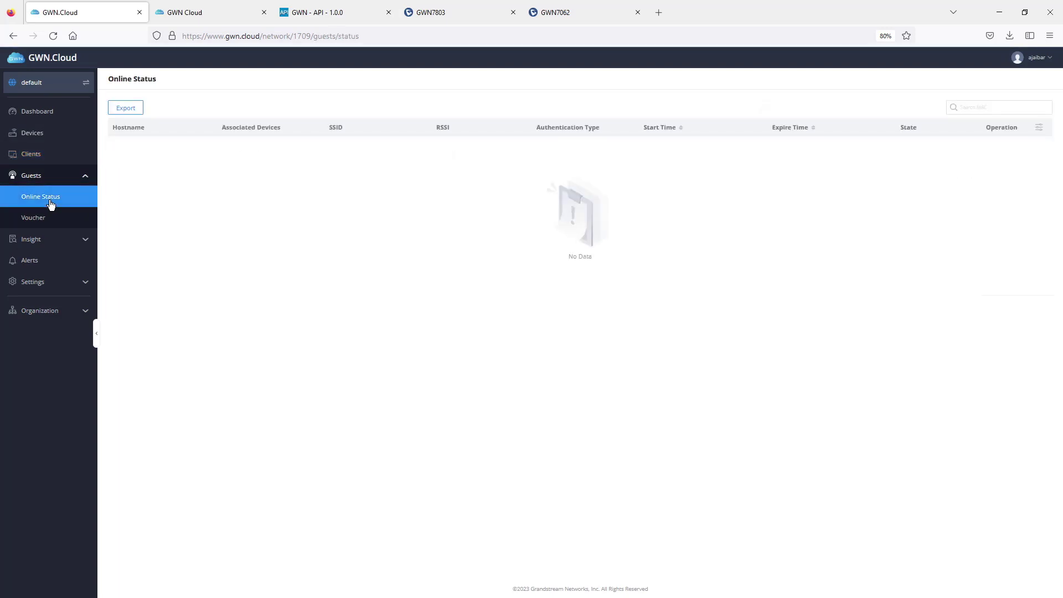